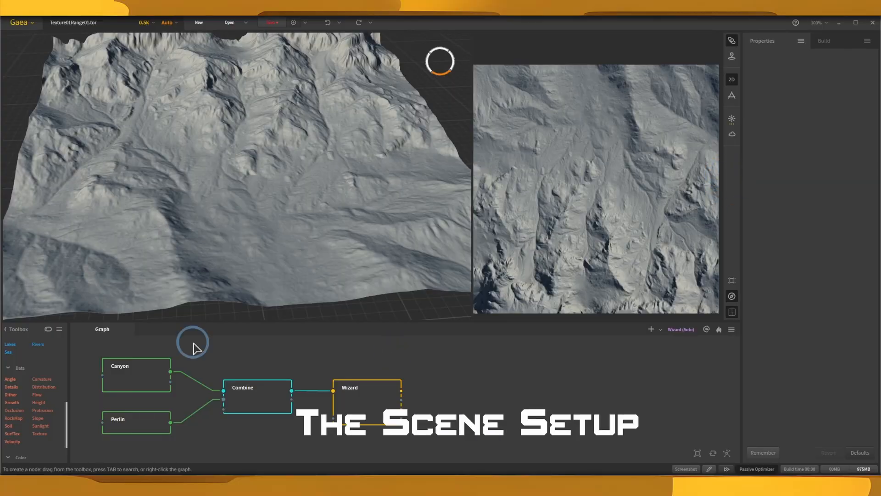
Step: Review the Canyon, Perlin, Combine and Wizard nodes in turn and inspect the eroded terrain
click(143, 381)
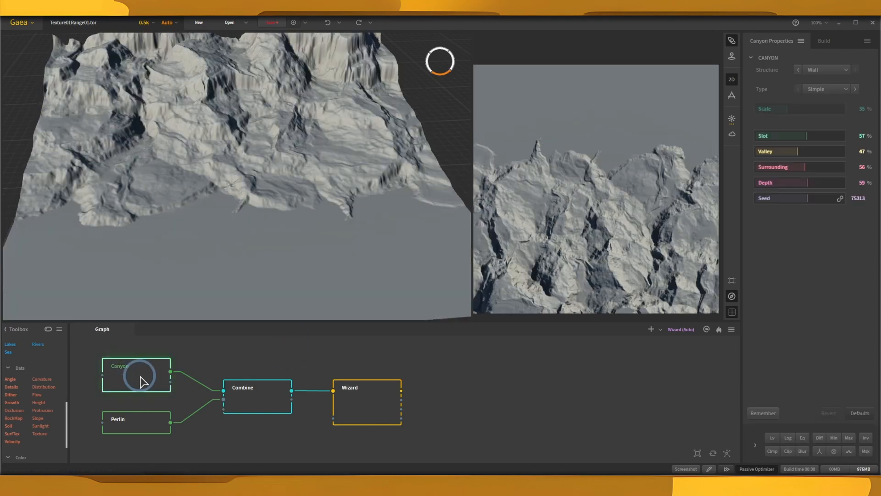
click(135, 419)
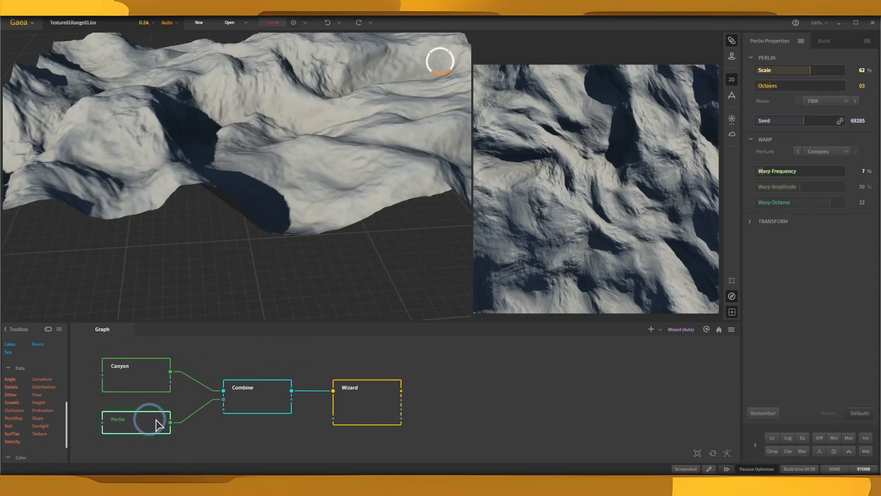
click(260, 395)
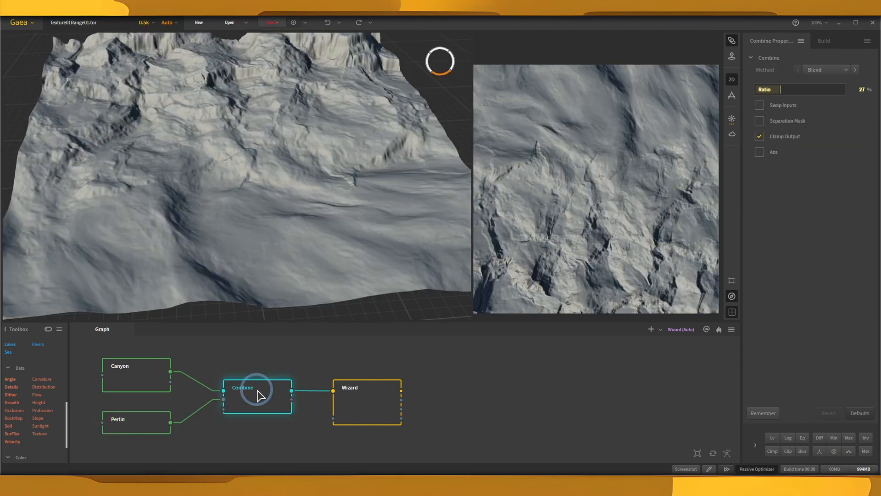
click(370, 404)
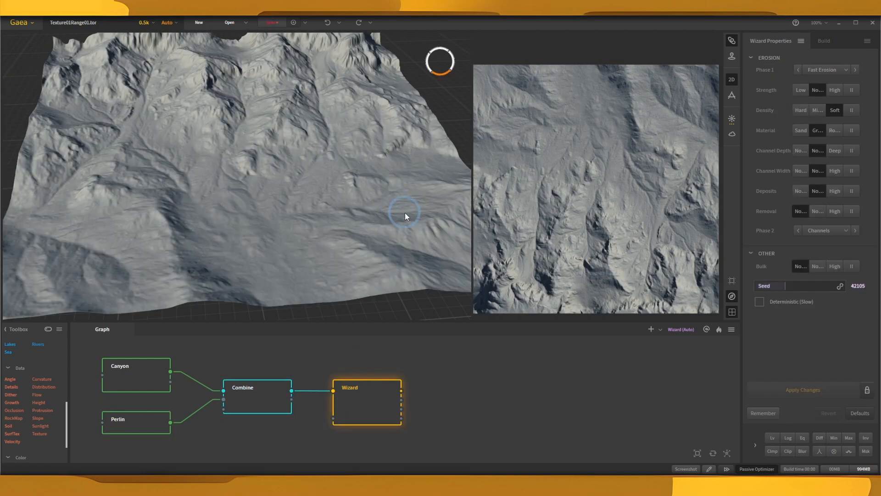
drag(431, 249, 419, 221)
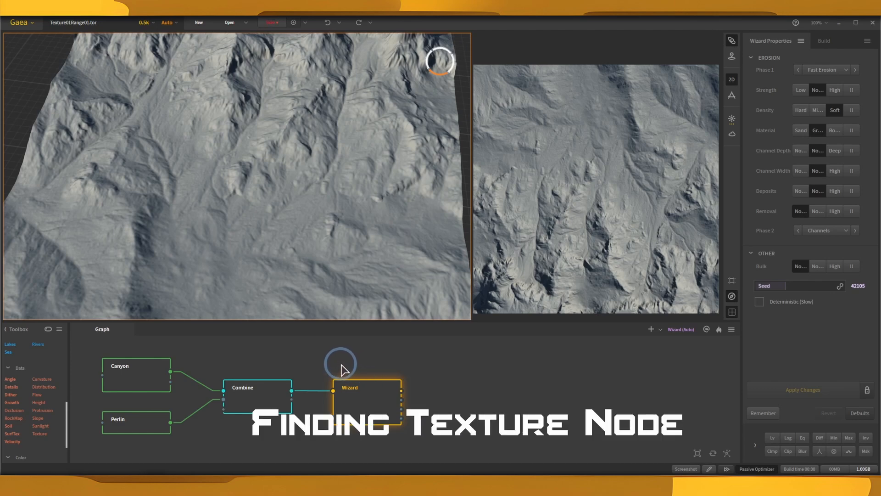
Step: Add a Texture node from the Data category to the graph and place it beside the Wizard node
scroll(18, 390, up, 10)
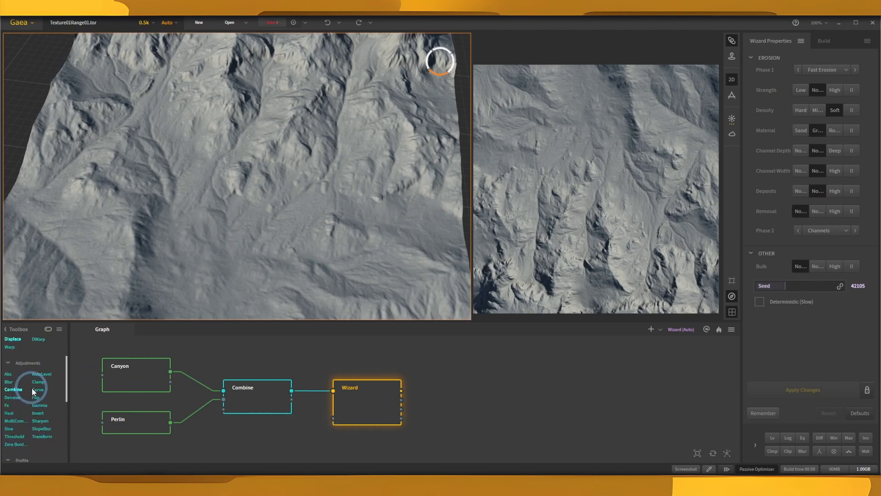
scroll(33, 389, up, 3)
mouse_move(32, 389)
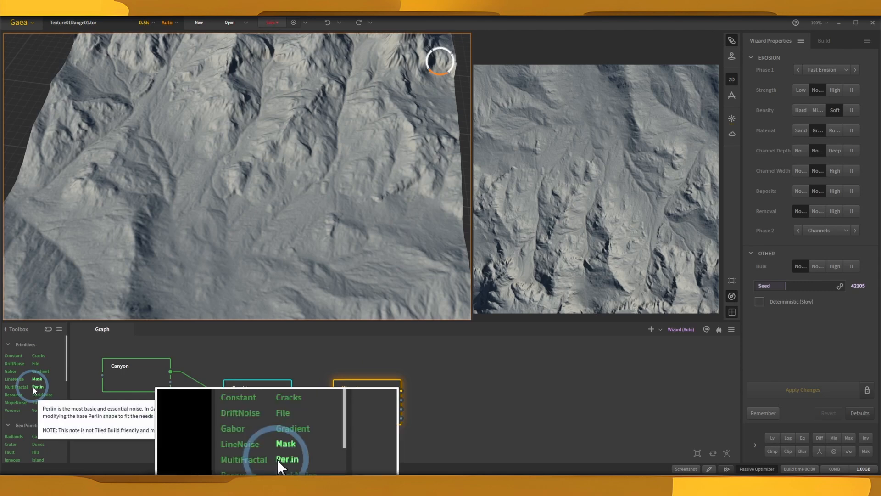
scroll(32, 389, down, 10)
scroll(33, 390, down, 5)
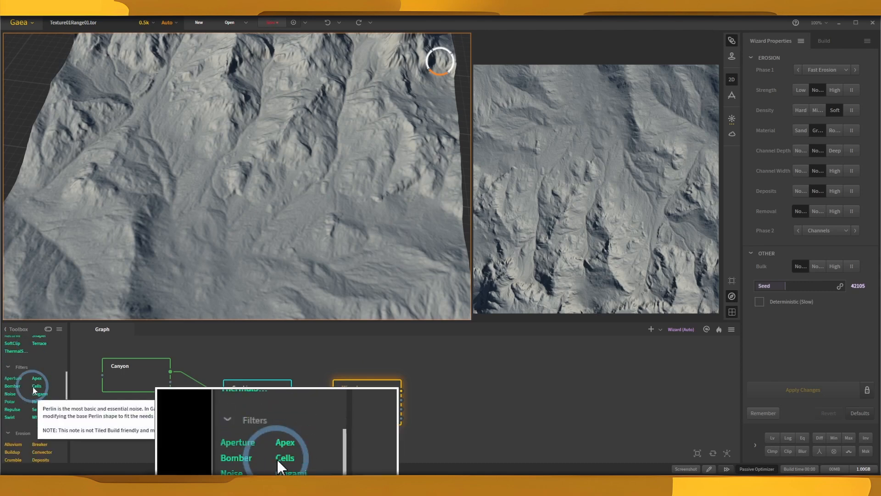
scroll(33, 389, down, 5)
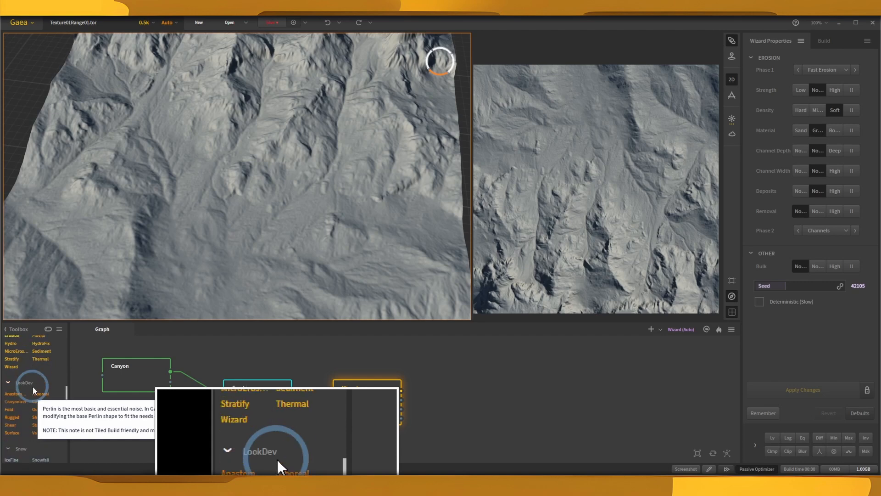
scroll(33, 389, down, 3)
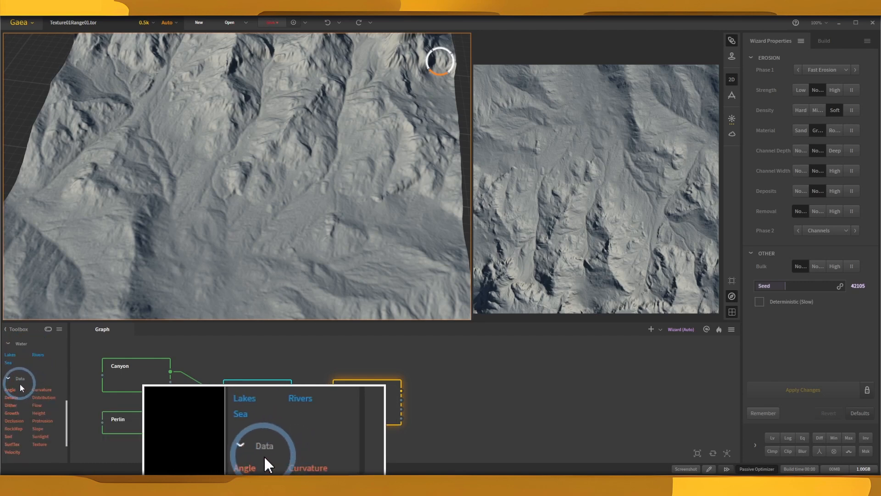
scroll(22, 388, down, 3)
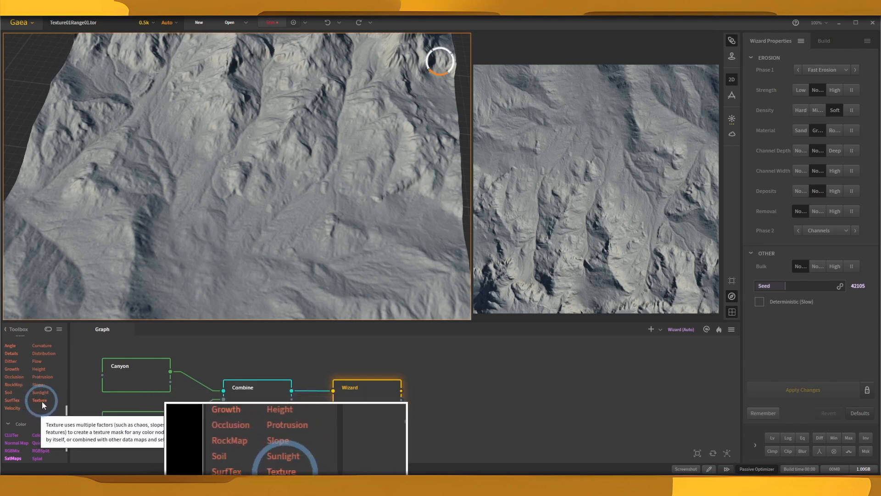
drag(38, 401, 525, 403)
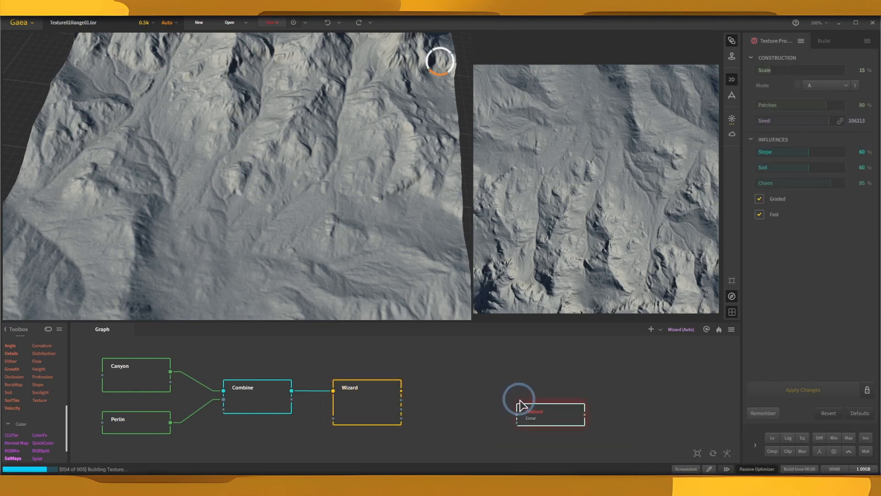
drag(527, 405, 481, 387)
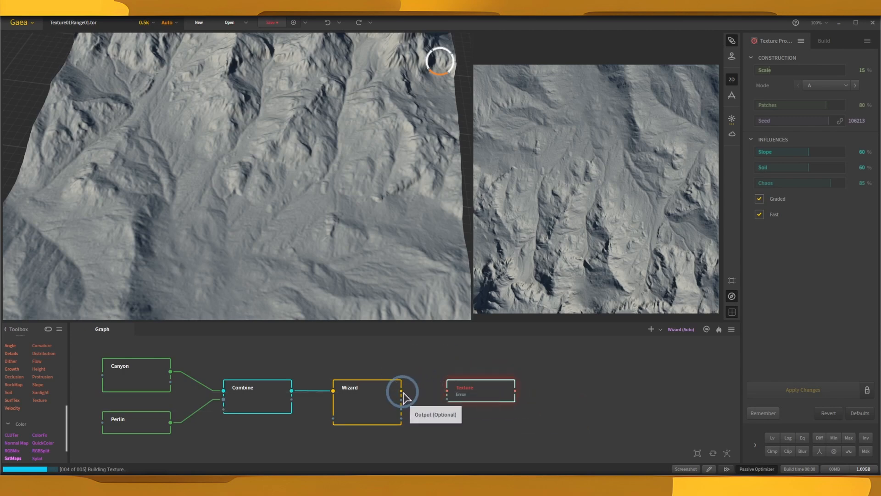
Step: Connect the Wizard node's output to the Texture node's input and inspect the resulting texture on the terrain
drag(402, 391, 447, 390)
click(490, 398)
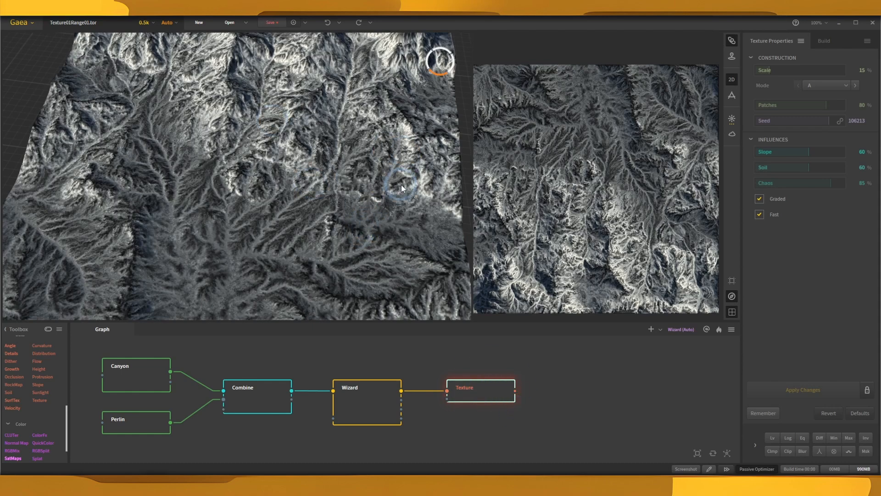
click(575, 202)
drag(283, 181, 271, 253)
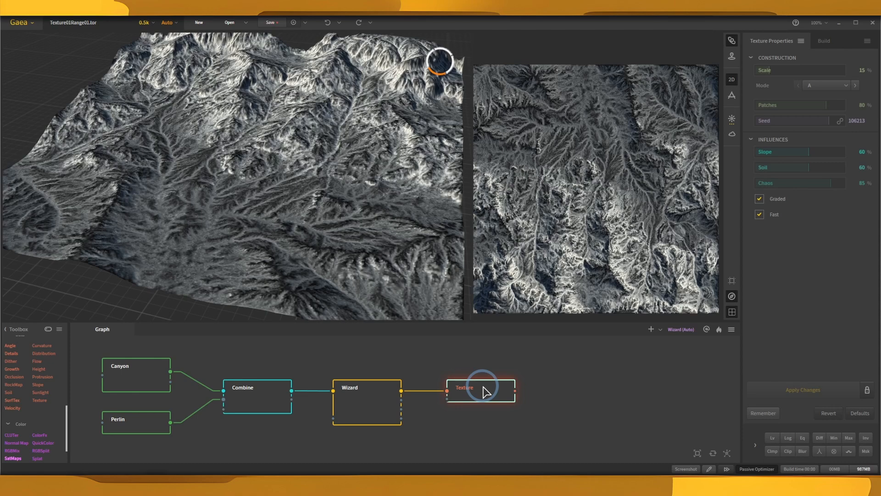
Step: Turn on automatic applying of changes for the Texture node and set its scale to 47%
drag(769, 70, 773, 91)
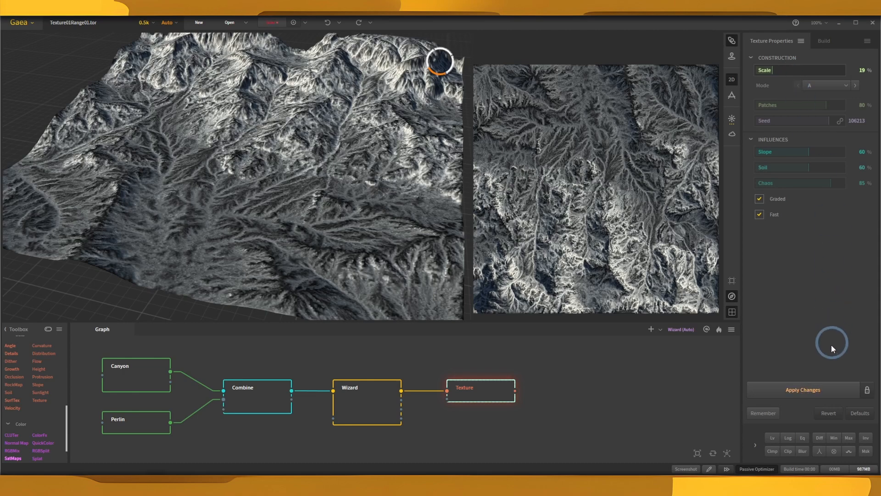
click(802, 390)
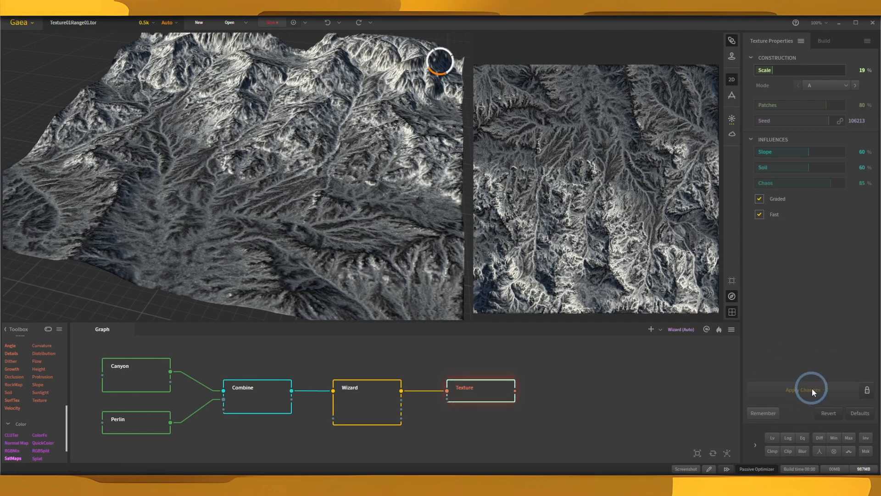
click(869, 391)
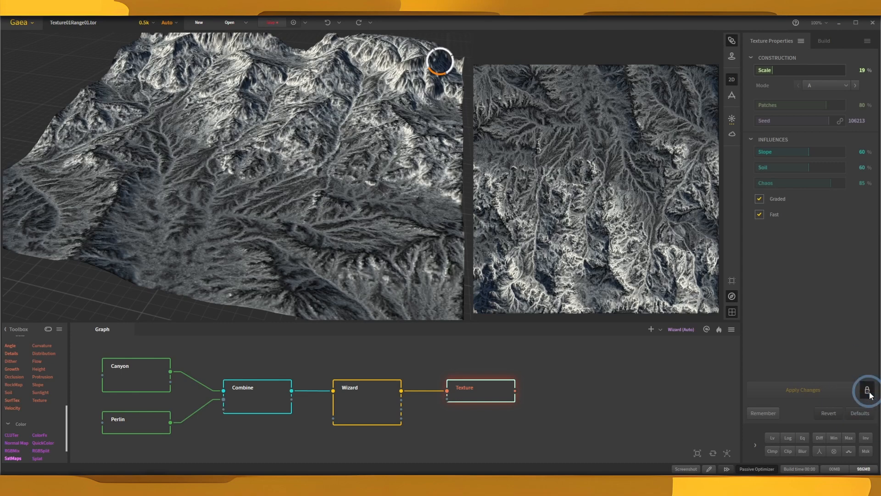
click(776, 70)
drag(777, 70, 796, 72)
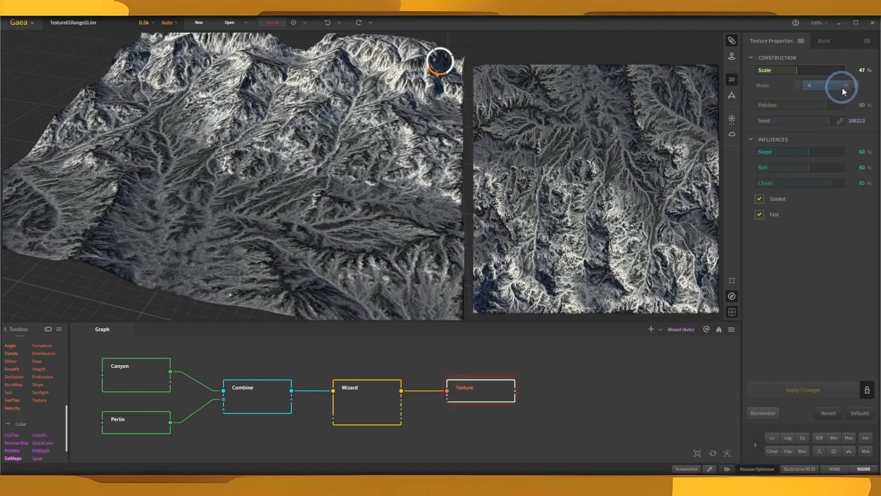
Step: Try mode B on the Texture node, inspect its effect on the terrain, and return to mode A
click(819, 108)
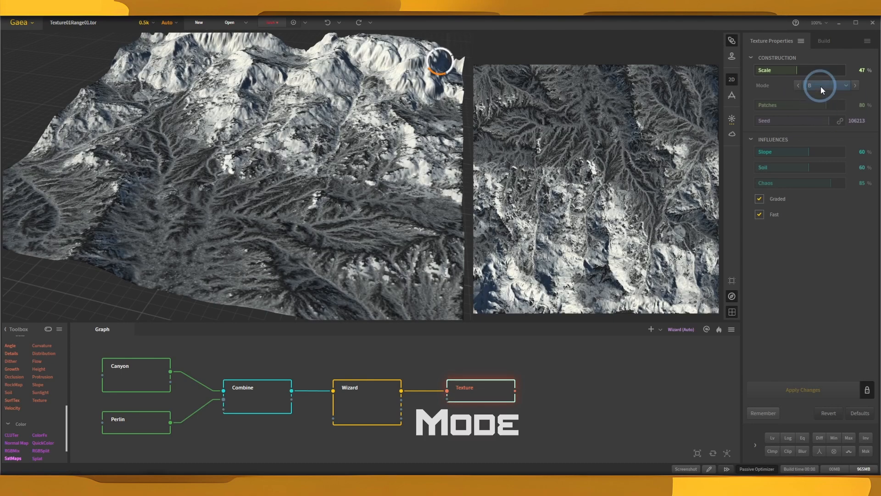
click(820, 86)
click(819, 122)
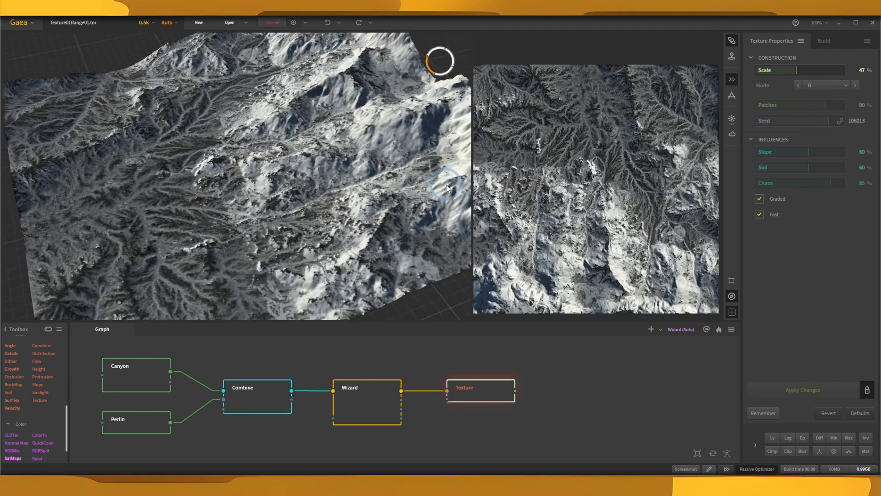
click(402, 205)
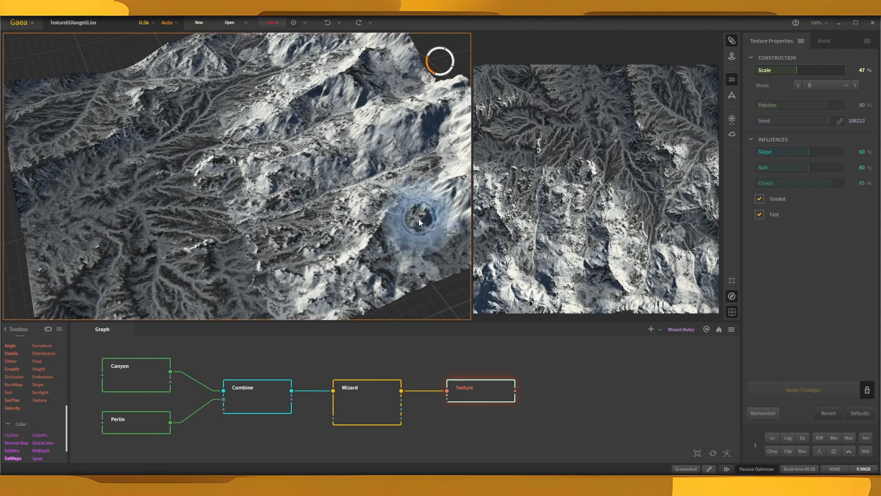
drag(419, 219, 444, 241)
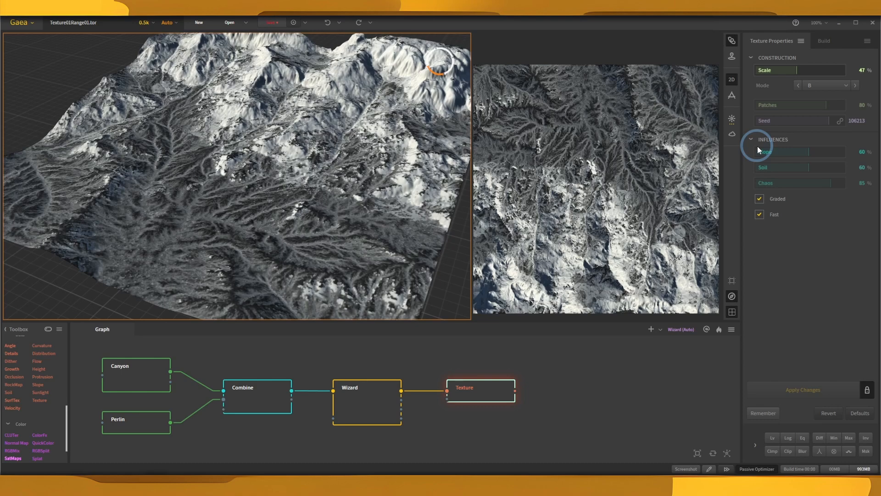
click(827, 84)
click(807, 95)
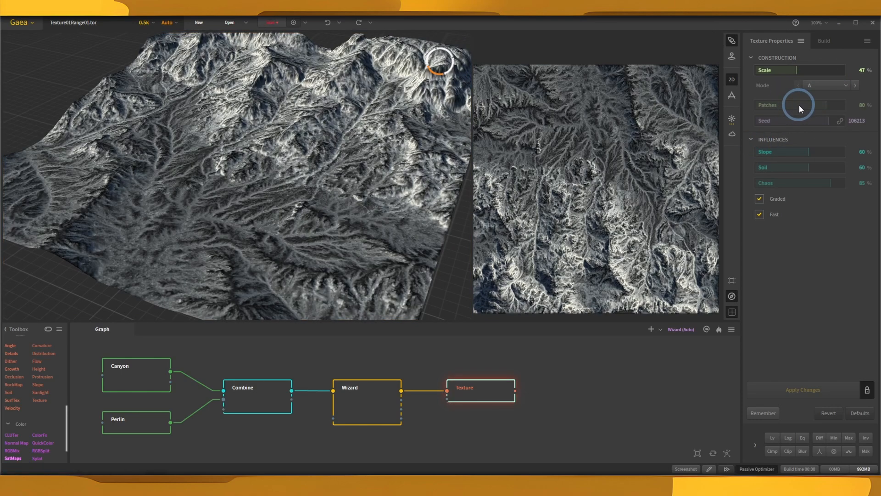
Step: Try low and high Patches values on the Texture node, settle on 69%, and set the seed to 28651
drag(800, 106, 761, 104)
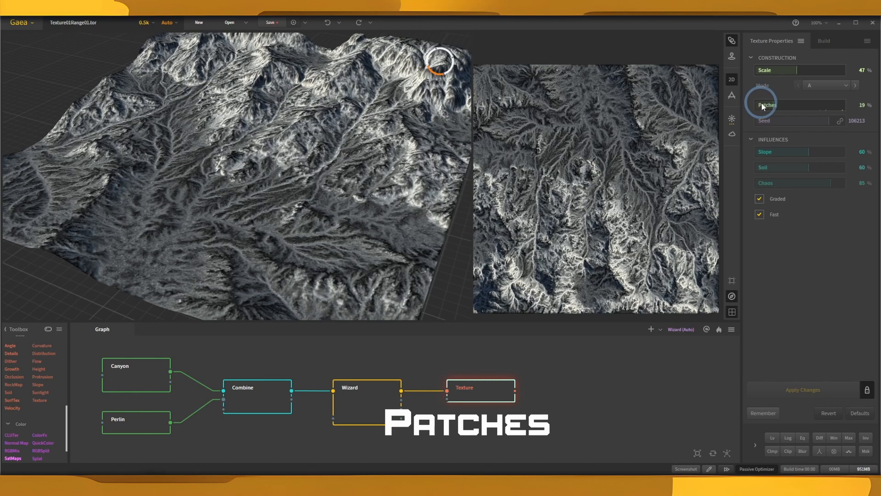
drag(762, 105, 834, 103)
click(821, 106)
click(792, 105)
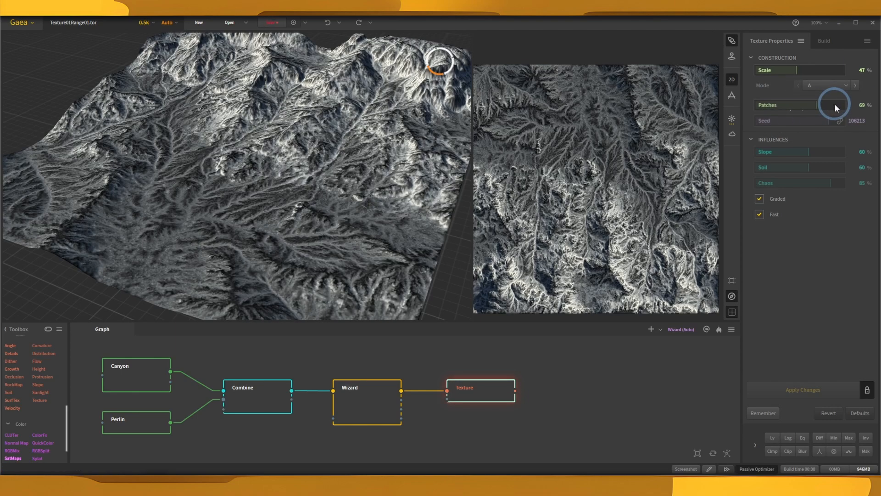
drag(835, 104, 849, 107)
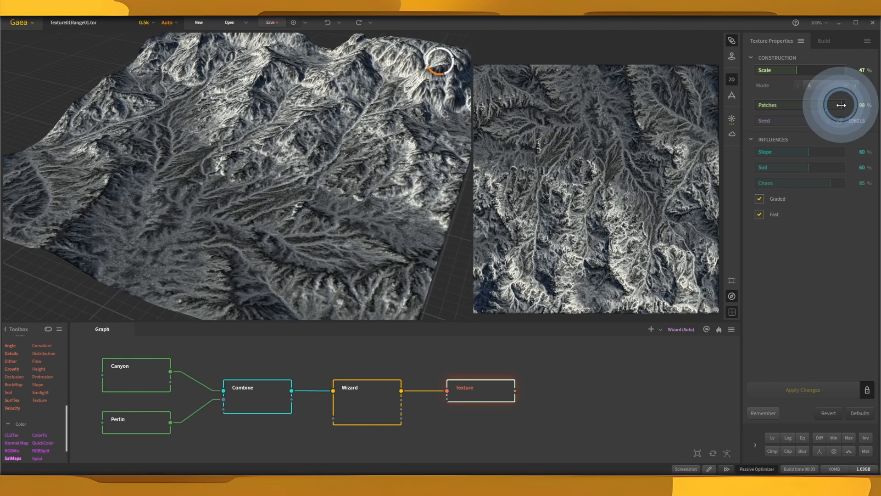
mouse_move(788, 108)
mouse_down()
mouse_move(755, 106)
mouse_move(835, 103)
mouse_move(765, 121)
mouse_move(824, 123)
mouse_up()
click(779, 122)
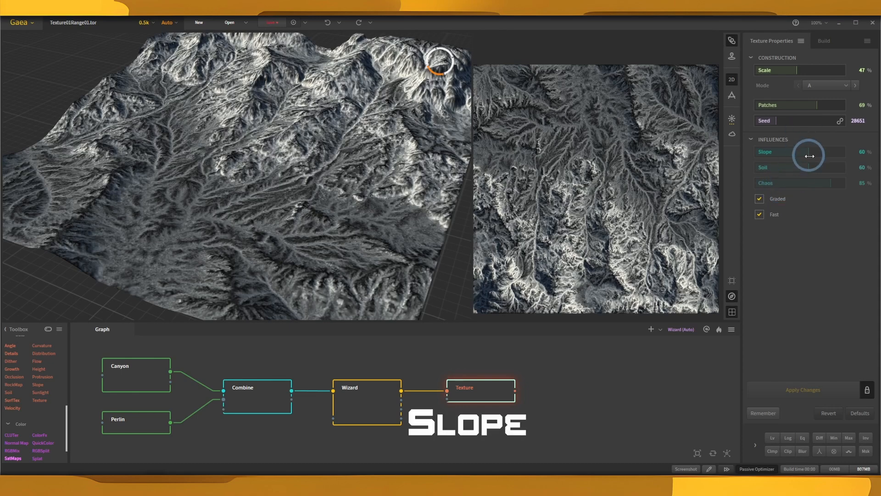
Step: Compare the Texture node's Slope influence at 100% and 0%, and set it to 55%
drag(809, 151, 842, 158)
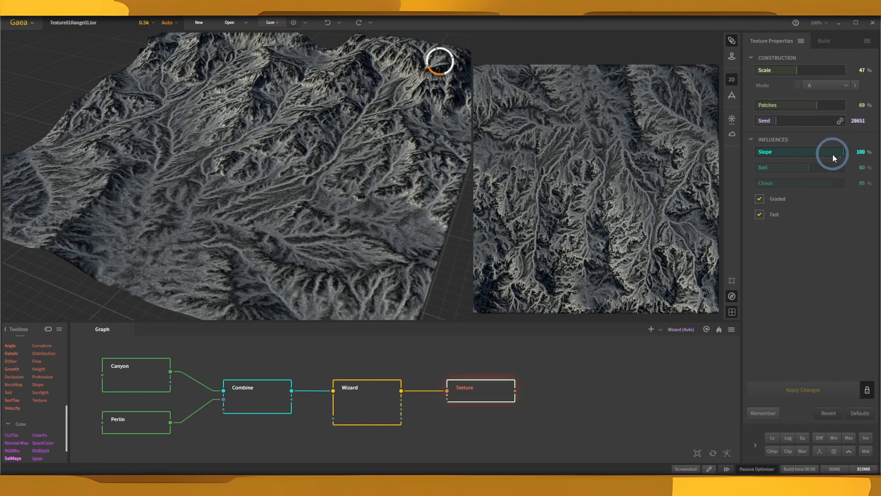
click(758, 151)
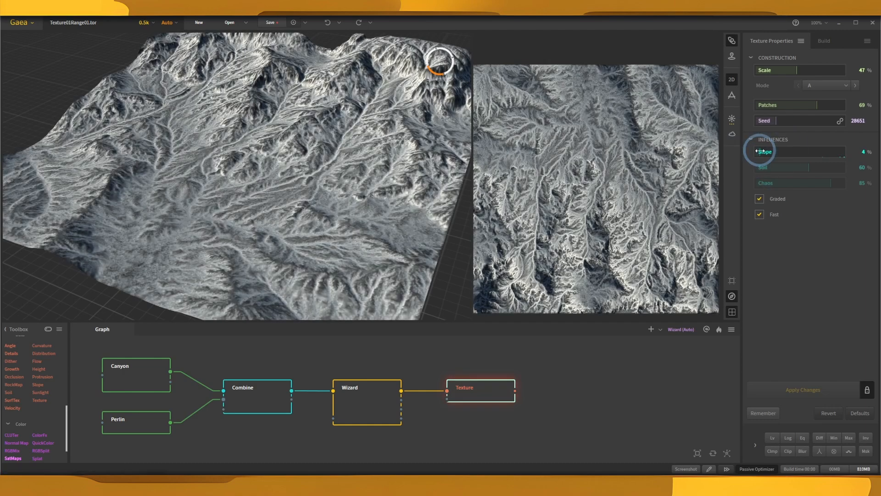
click(756, 152)
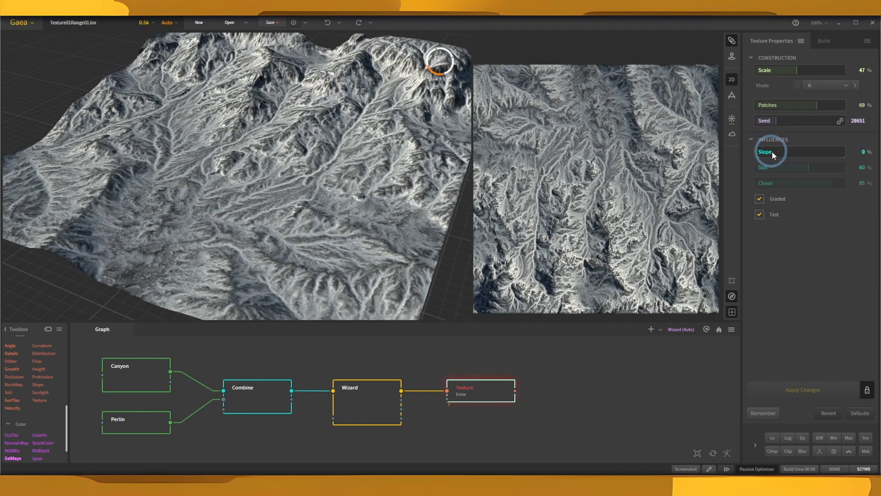
drag(772, 151, 846, 166)
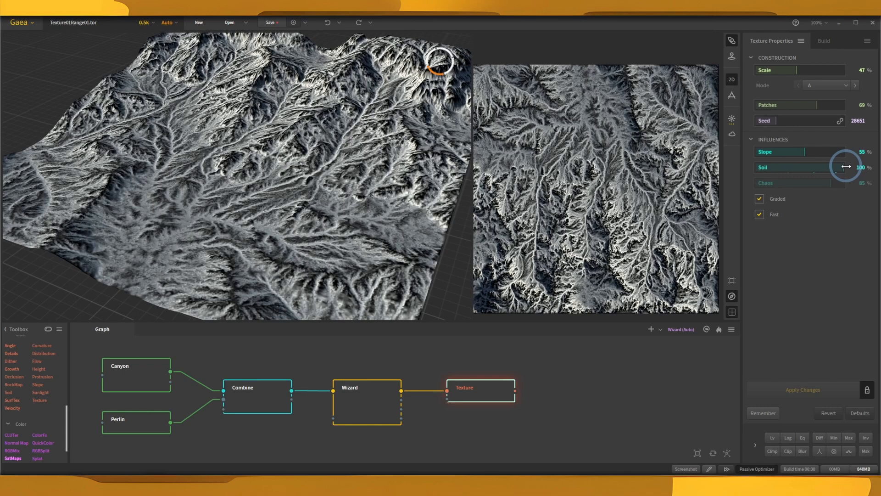
Step: Try the Soil influence at 11%, inspect the terrain from another side, and set Soil to 54%
drag(846, 166, 765, 167)
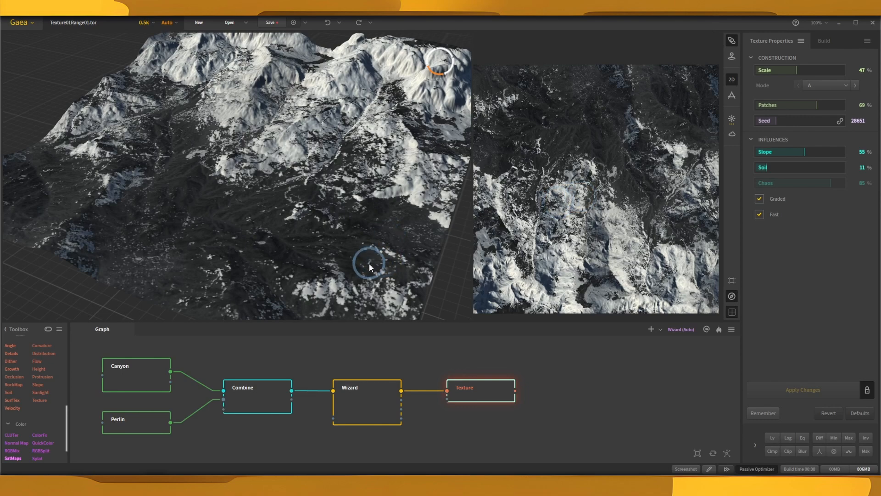
drag(271, 243, 339, 250)
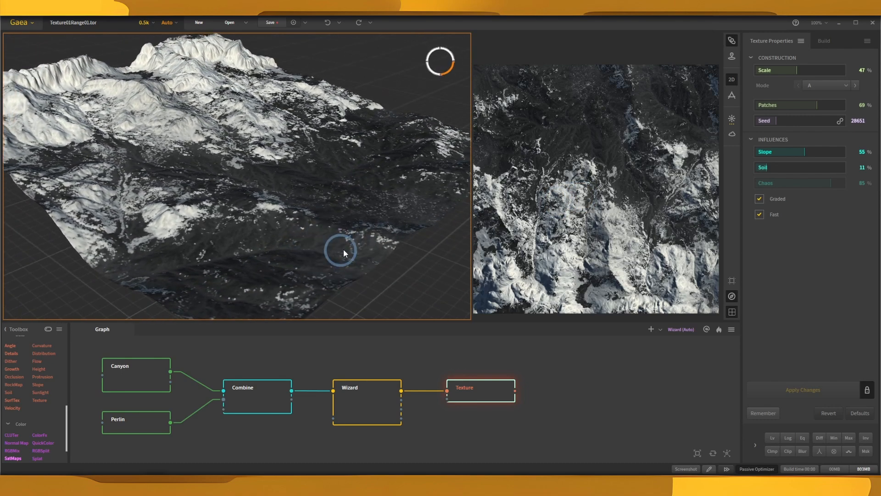
click(803, 169)
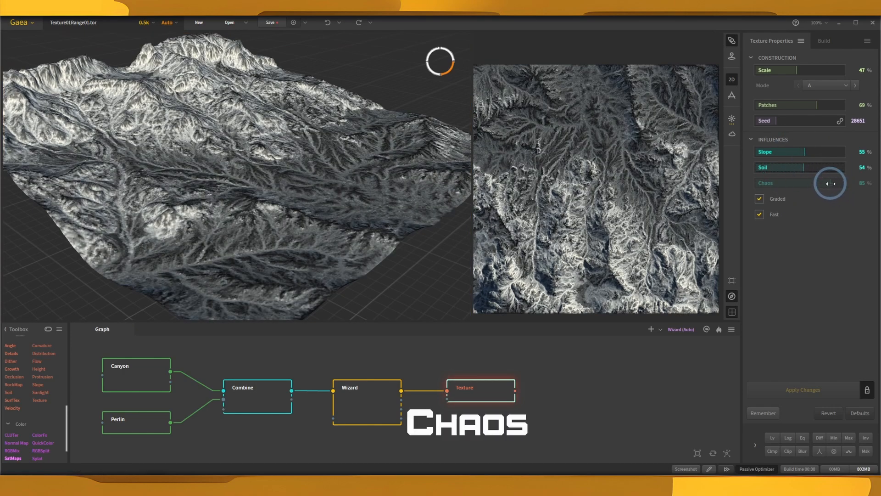
Step: Try the Texture node's Chaos influence at 80%, and set it to 23%
drag(830, 184, 826, 183)
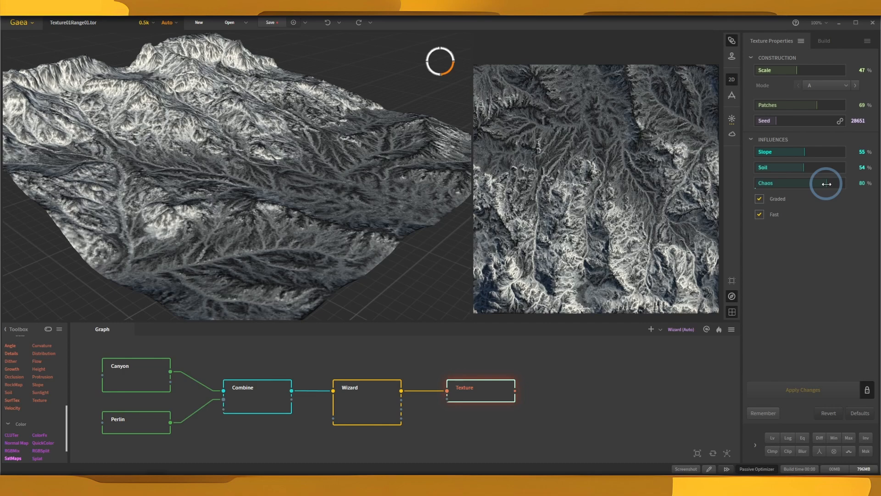
drag(827, 184, 773, 209)
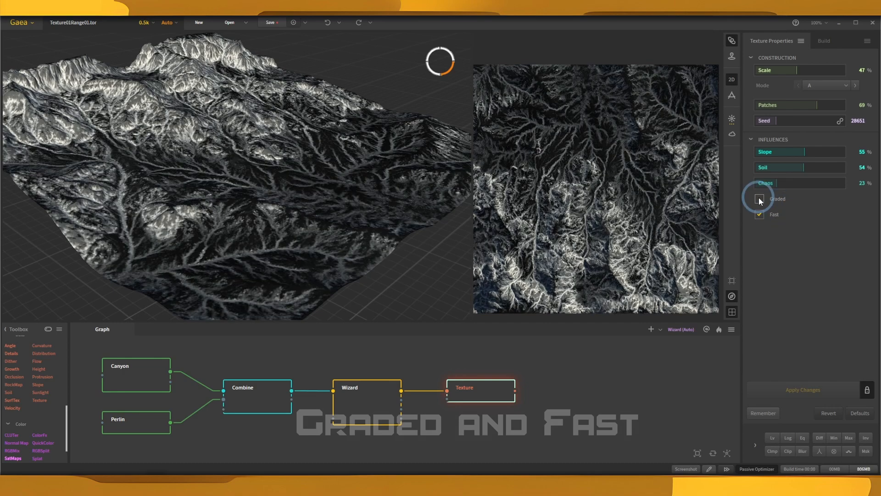
Step: Compare the texture with the Graded and Fast options switched off and on, and leave both enabled
click(759, 199)
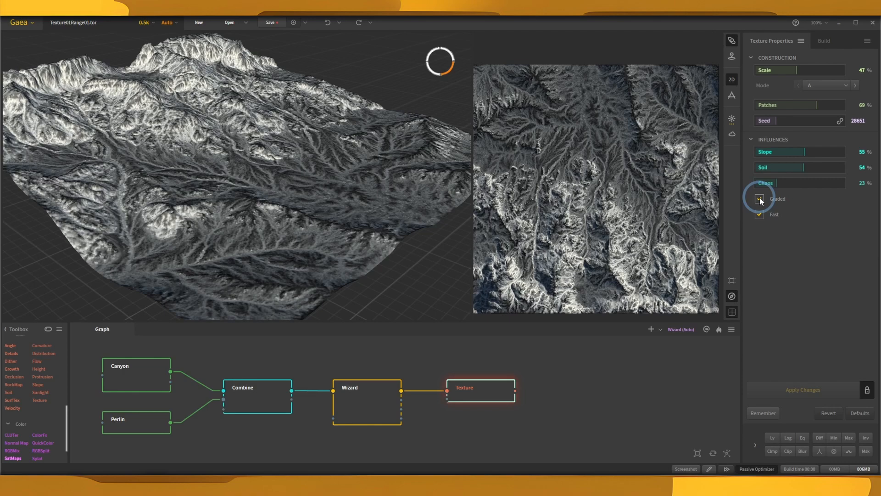
click(759, 198)
click(759, 214)
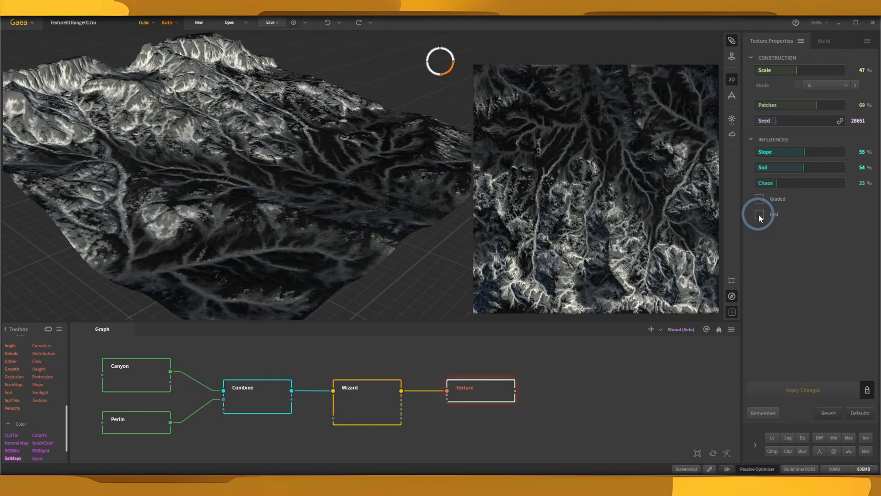
click(759, 214)
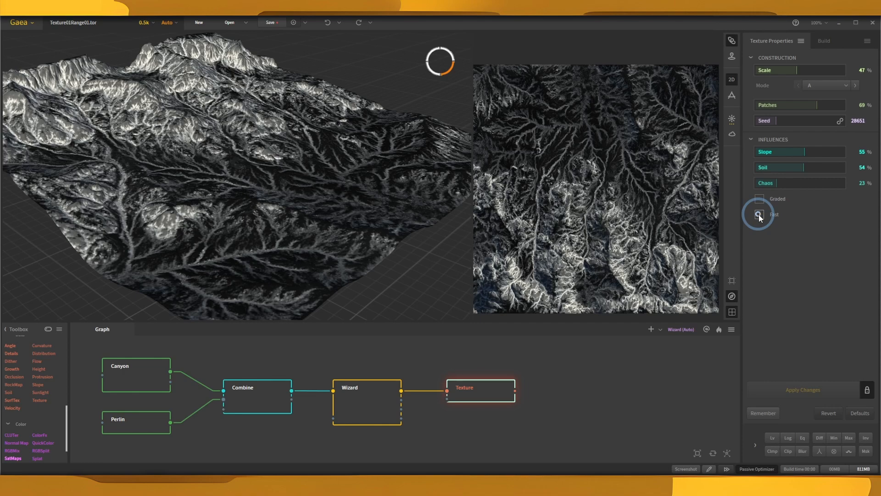
click(759, 214)
click(758, 214)
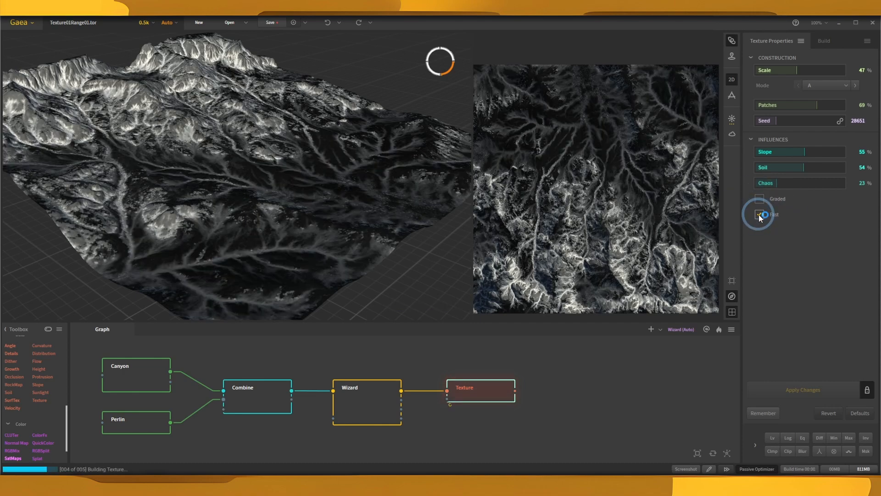
click(758, 213)
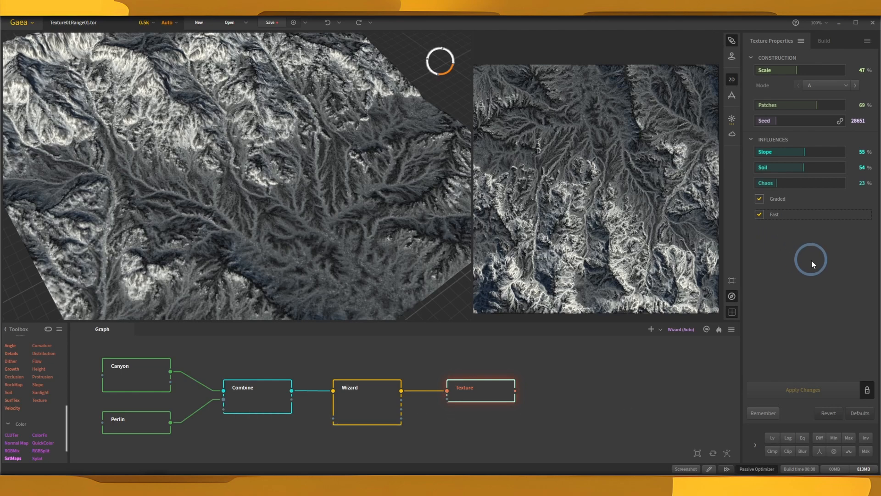
Step: Set the Soil influence to 23%, try Slope at 23% and 39%, and settle Slope on 47%
click(777, 169)
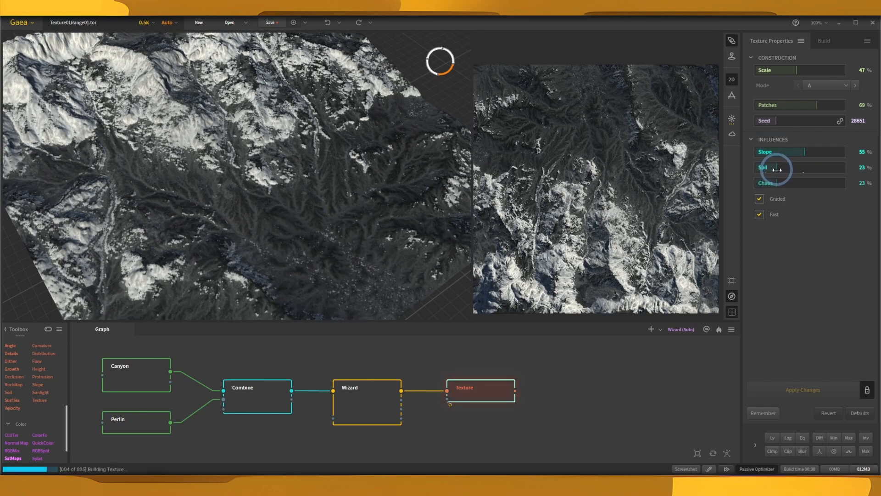
click(819, 153)
click(803, 151)
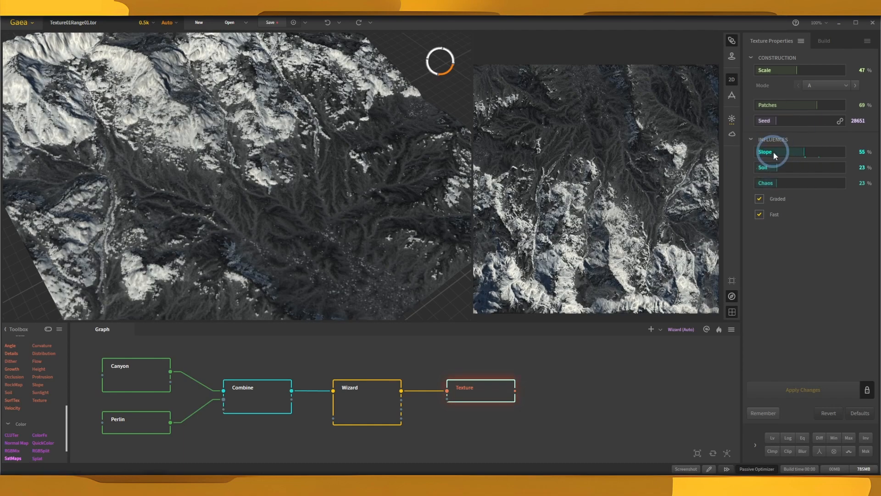
click(773, 152)
click(778, 152)
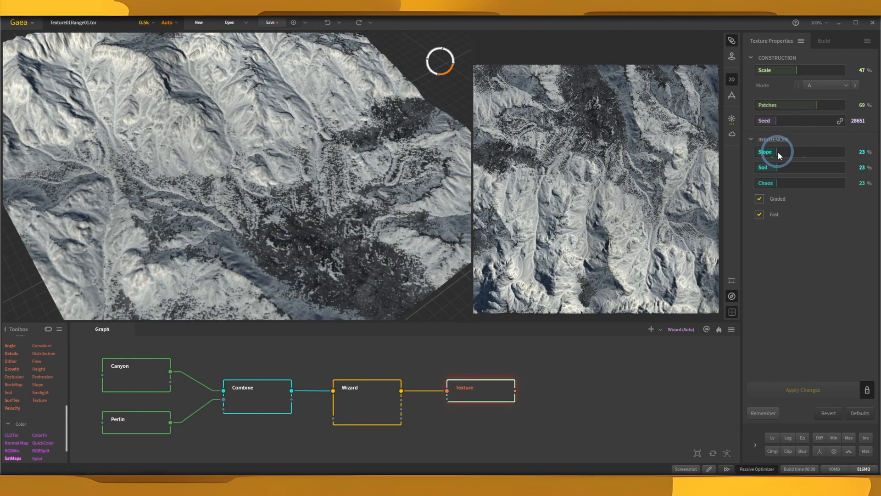
drag(786, 153, 798, 153)
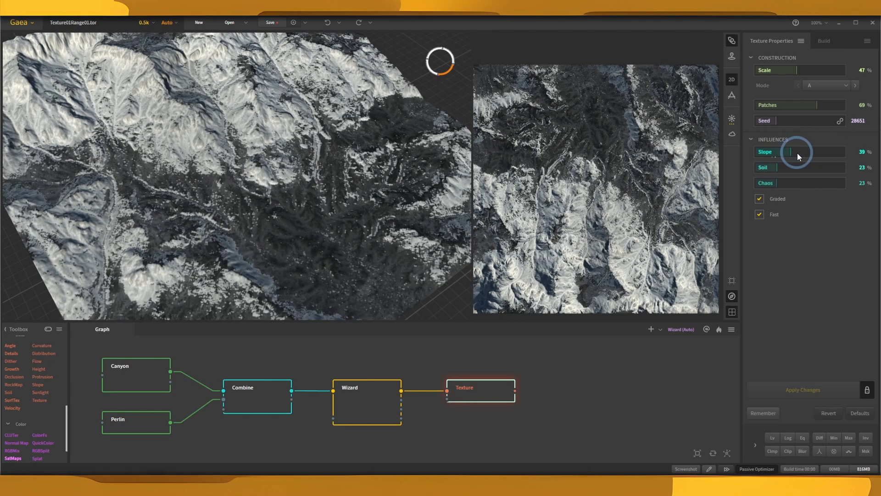
click(799, 153)
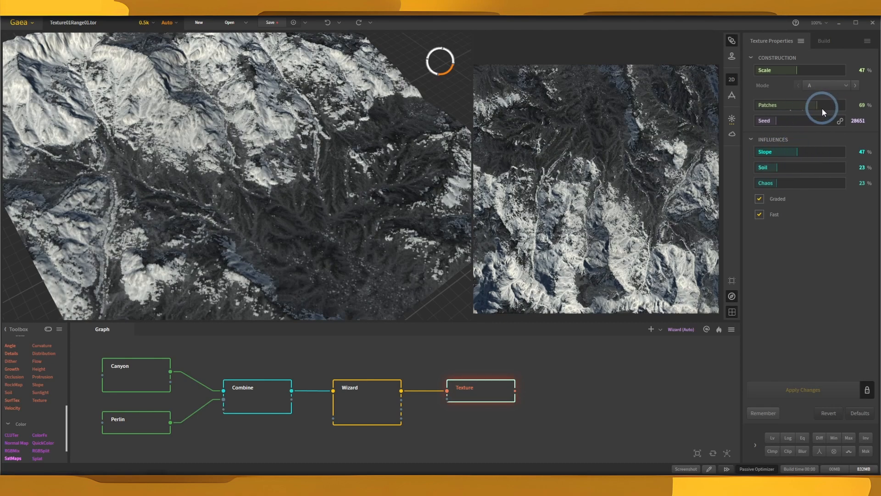
Step: Set the Texture node's Patches to 45% and its mode to B
drag(790, 104, 795, 104)
click(825, 86)
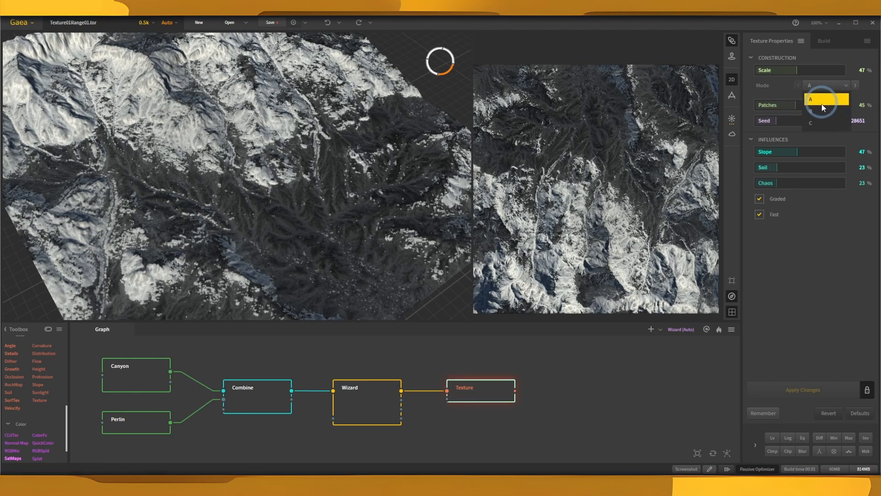
click(819, 94)
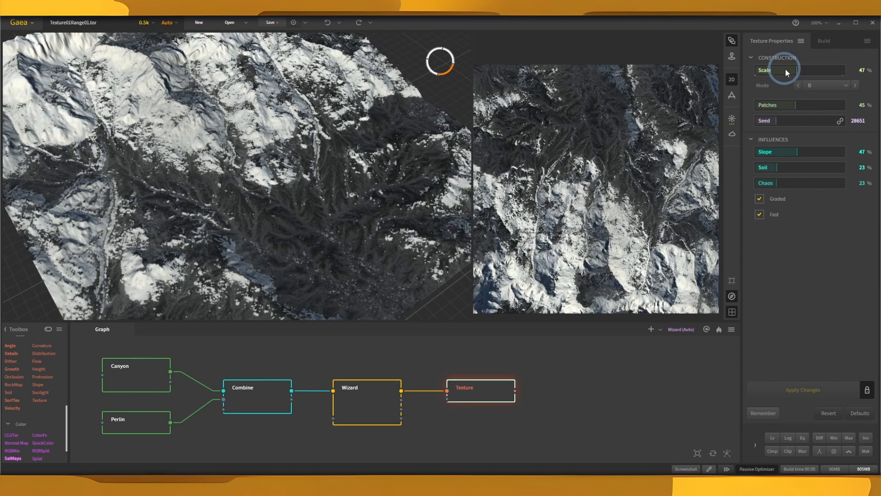
Step: Try the Texture node's Scale at 7%, and set it to 69%
drag(786, 70, 762, 70)
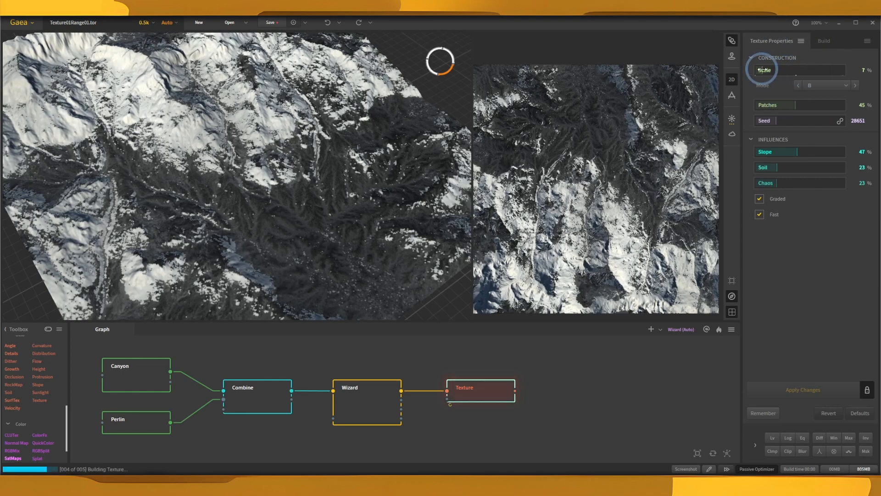
click(817, 70)
drag(817, 70, 816, 69)
click(816, 71)
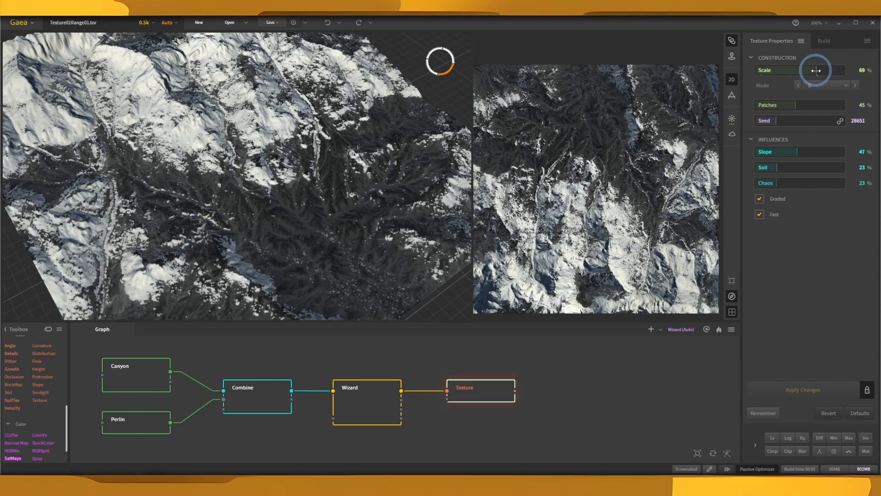
Step: Compare the texture without Graded, keep Graded enabled, and disable Fast on the Texture node
click(760, 199)
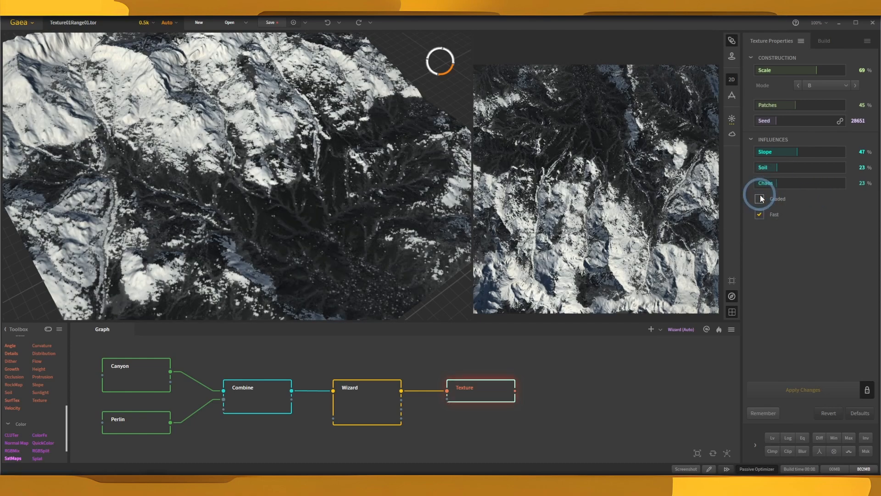
click(760, 198)
click(760, 215)
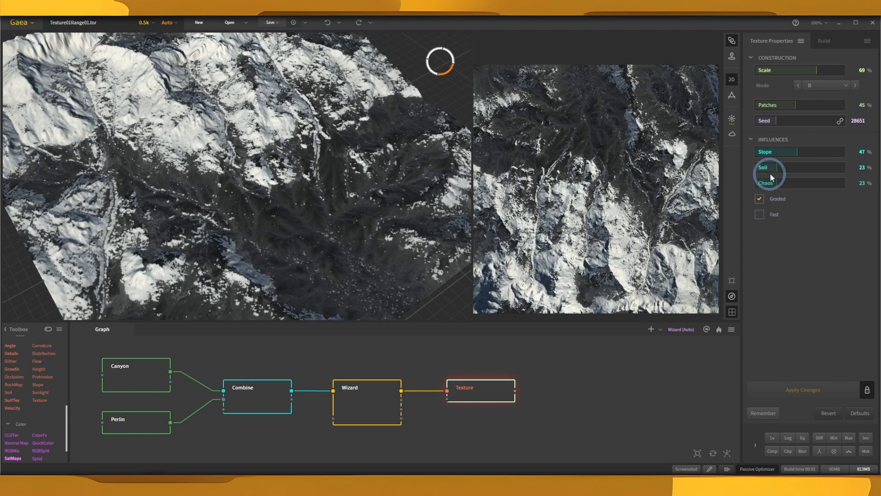
click(318, 229)
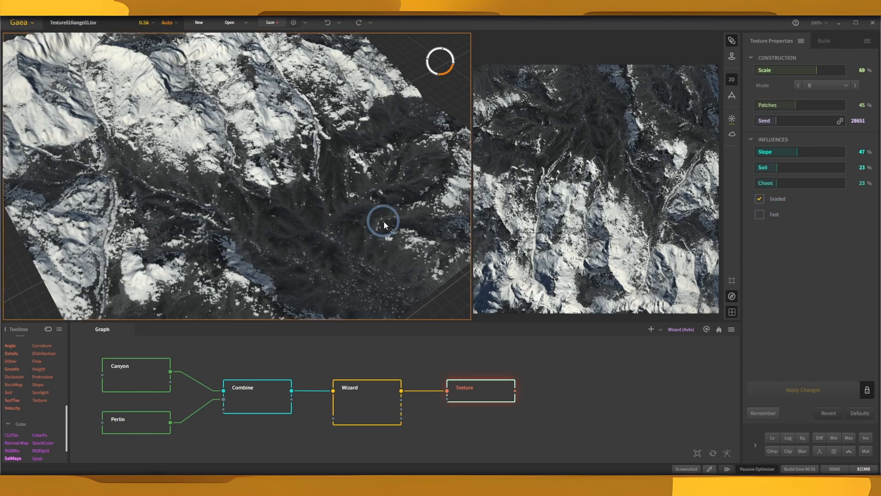
drag(384, 221, 260, 257)
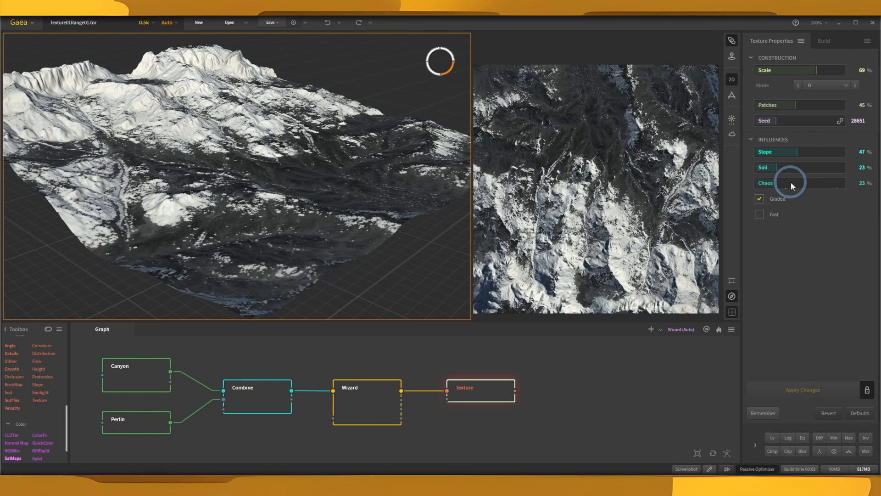
Step: Try mode C on the Texture node and return to mode B
click(830, 85)
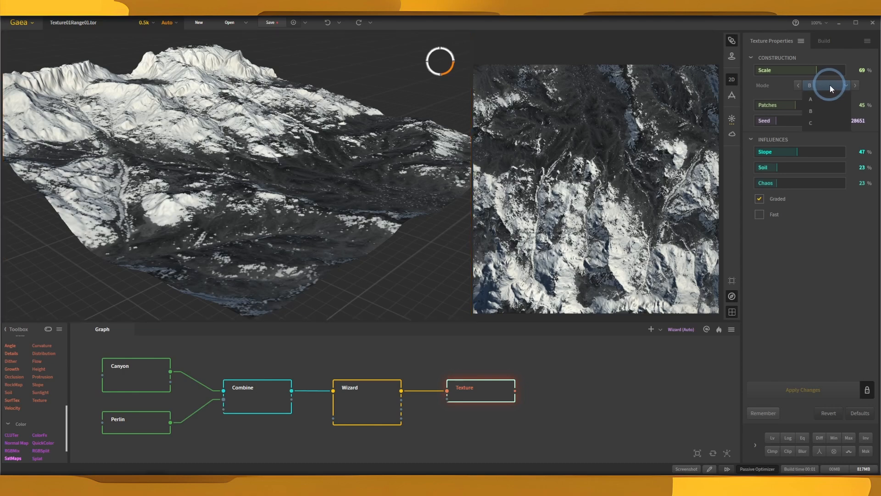
click(808, 120)
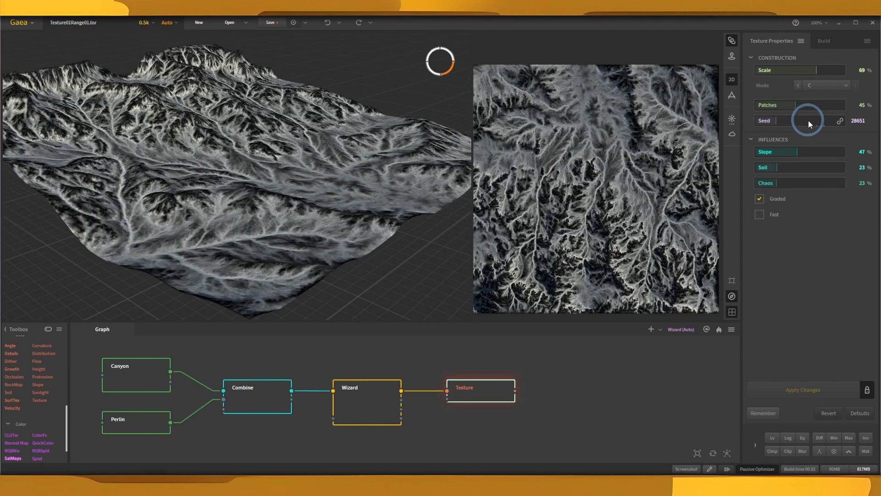
click(814, 87)
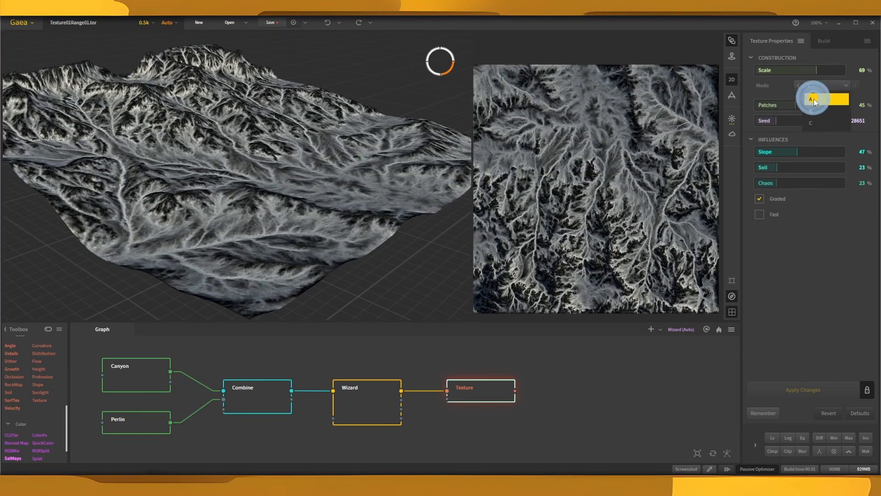
click(811, 112)
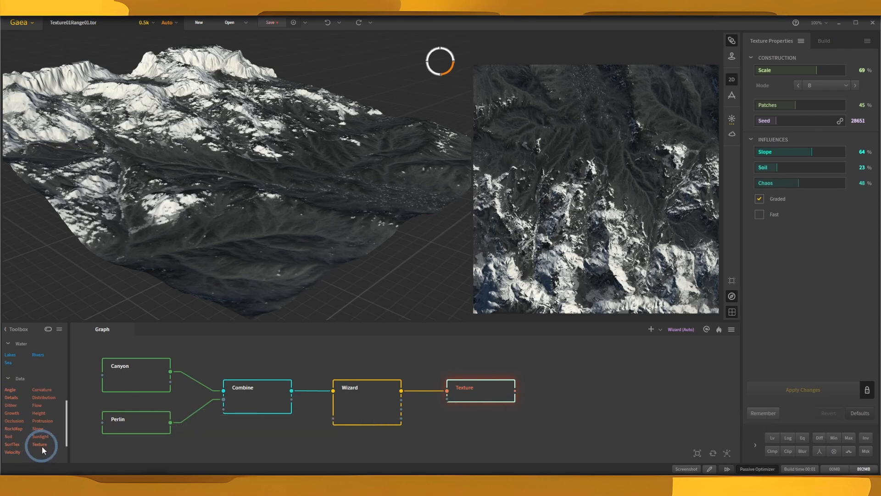
Step: Add a second Texture node below the first one and a Combine node beside the two
ctrl+drag(456, 388, 470, 419)
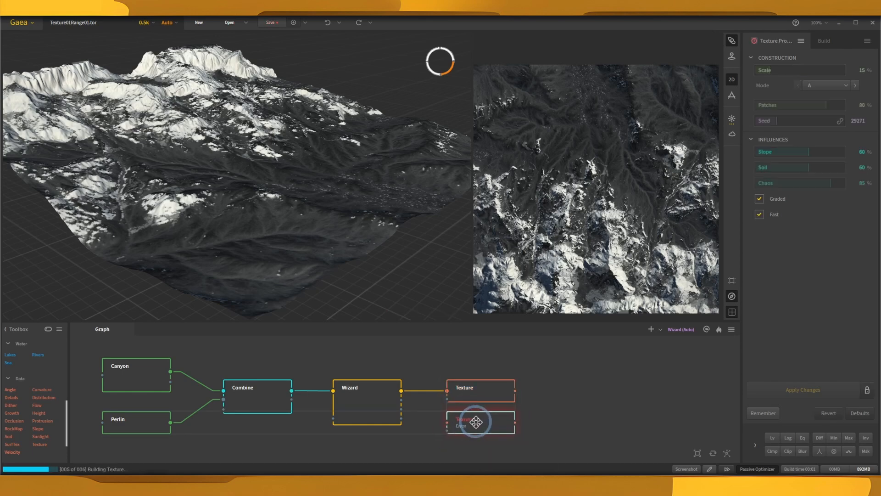
scroll(28, 386, down, 5)
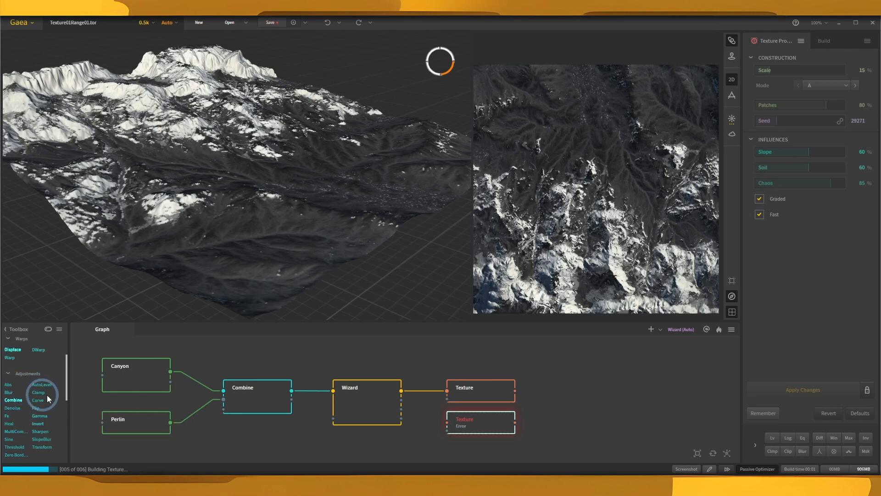
drag(13, 399, 542, 389)
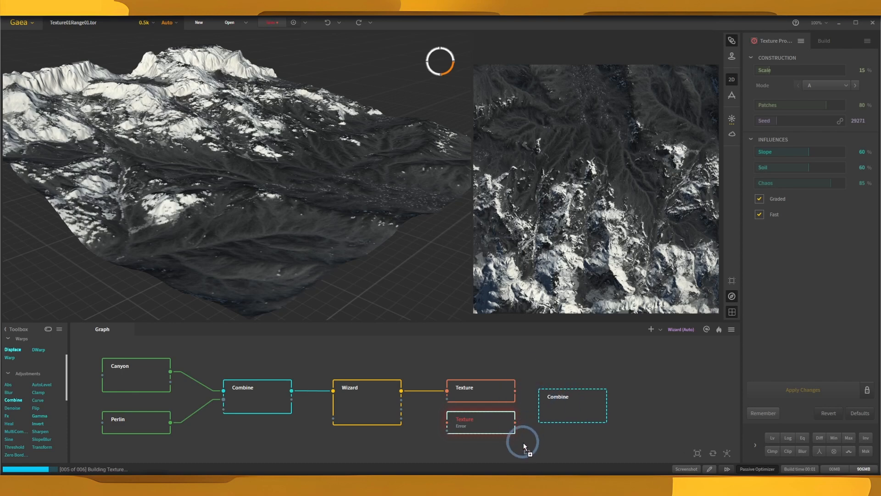
Step: Set the second Texture node's Scale to 33%, Patches to 56% and Seed to 66576
click(485, 419)
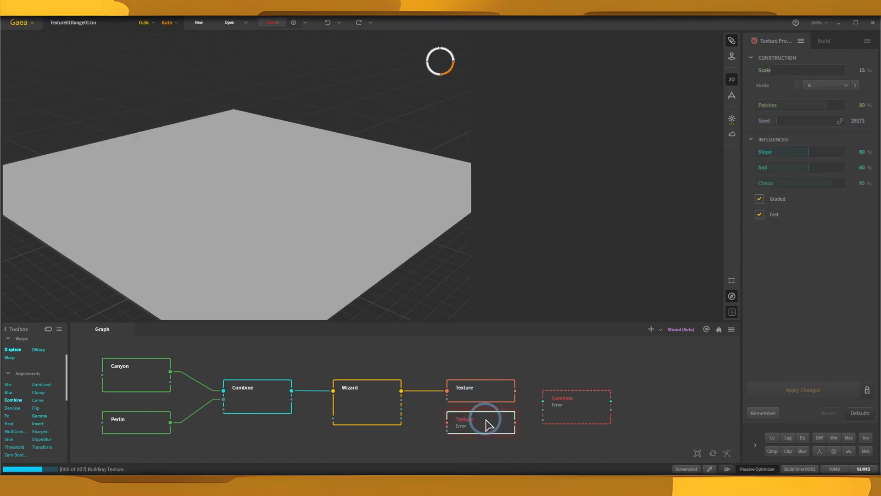
click(783, 72)
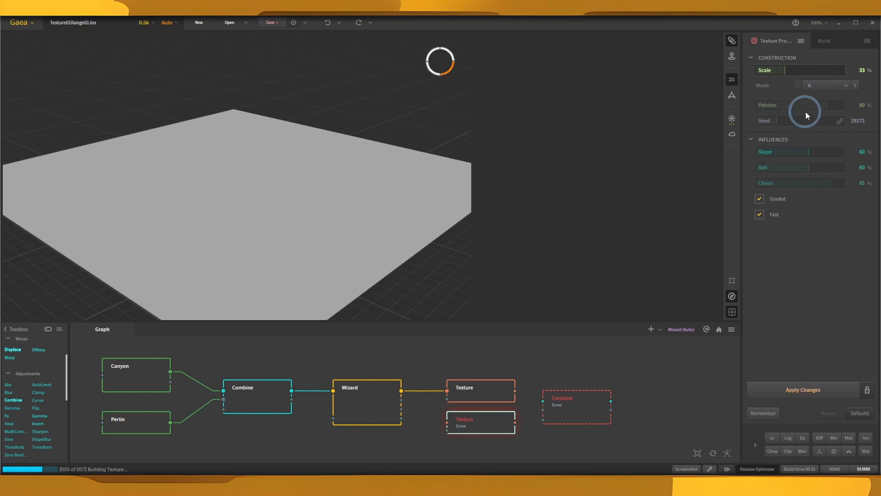
click(806, 106)
click(802, 120)
Step: Set the second Texture node's Slope to 63%, Soil to 73% and Chaos to 44%, and disable Graded
click(811, 157)
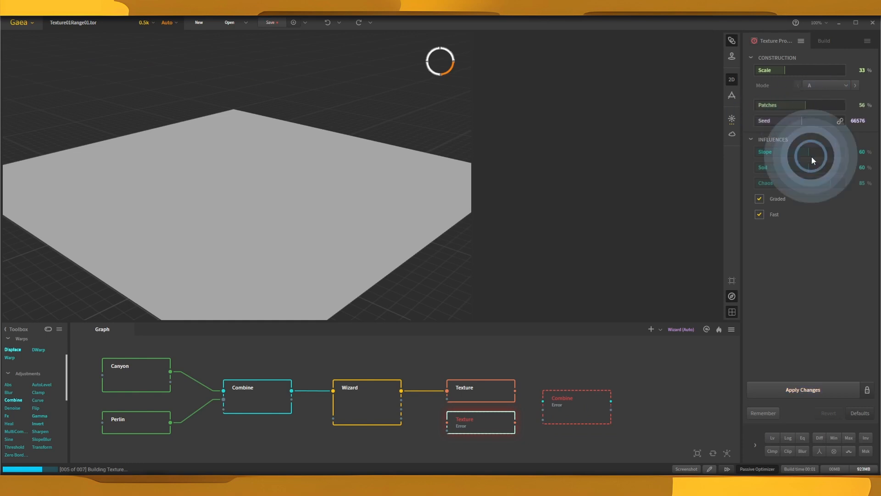
click(797, 151)
drag(787, 153, 811, 161)
click(819, 167)
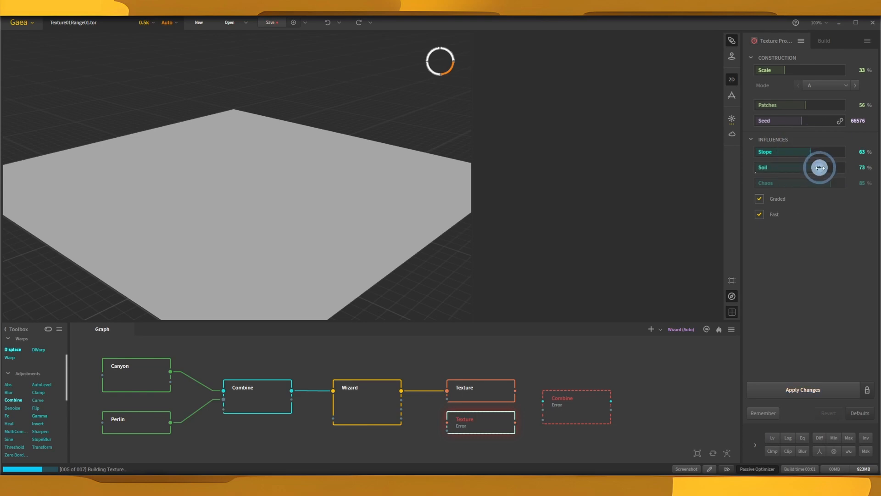
click(798, 183)
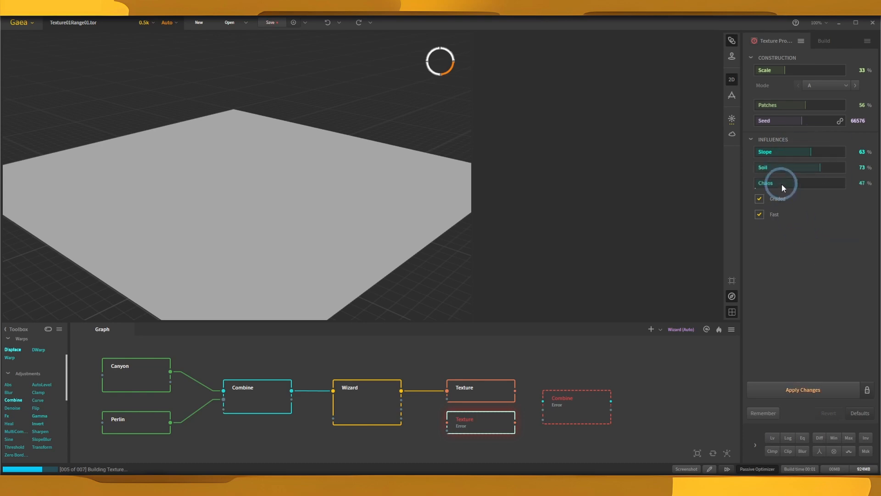
click(781, 183)
drag(797, 186, 794, 185)
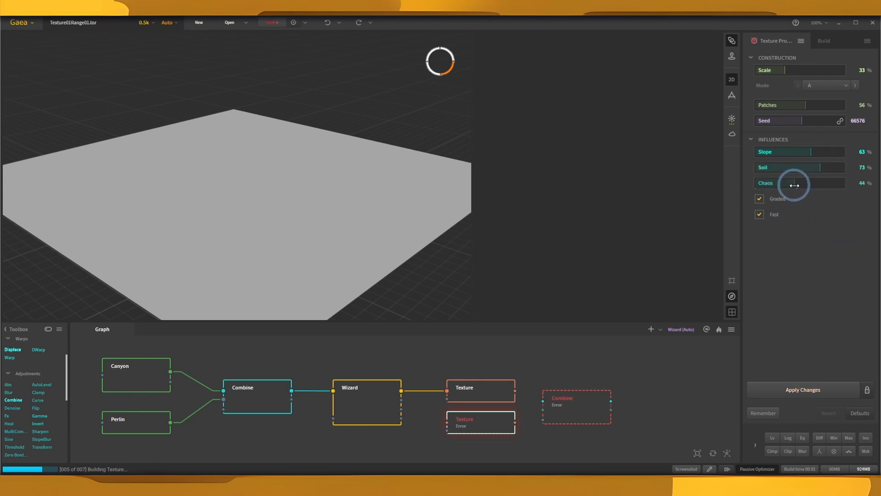
click(759, 199)
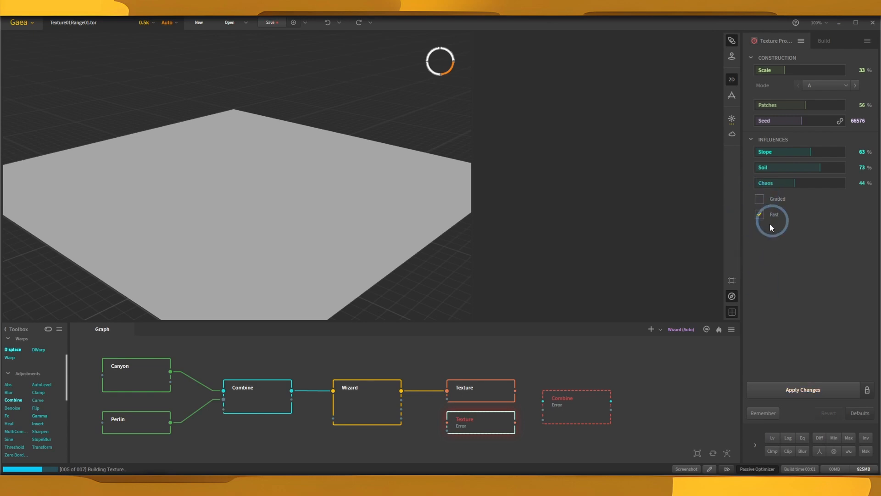
Step: Connect both Texture nodes' outputs to the new Combine node and set its Method to Screen
click(473, 394)
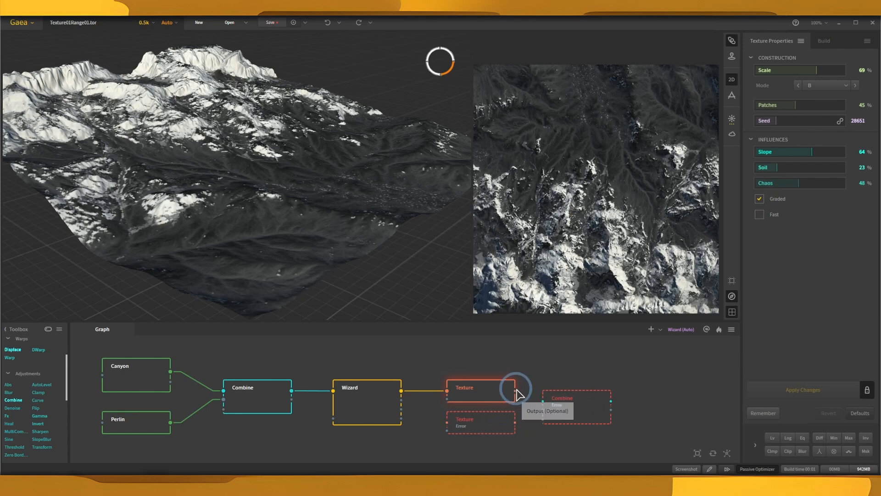
drag(515, 390, 544, 411)
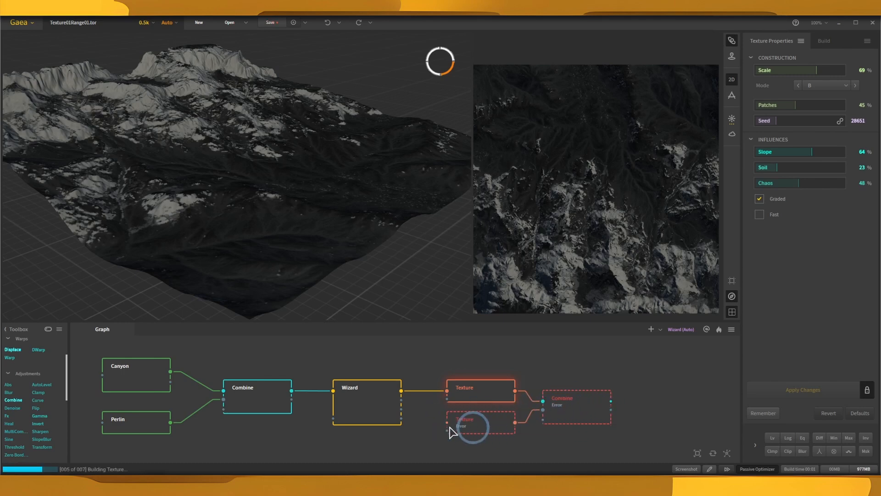
click(584, 408)
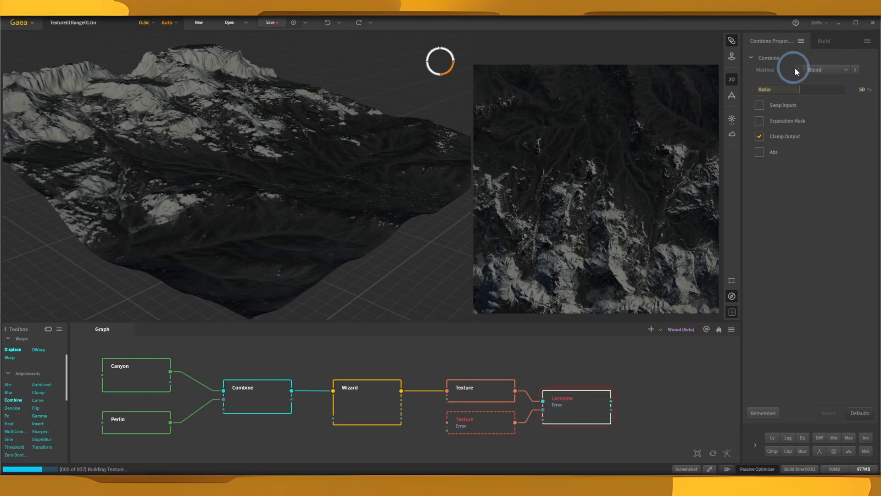
click(824, 71)
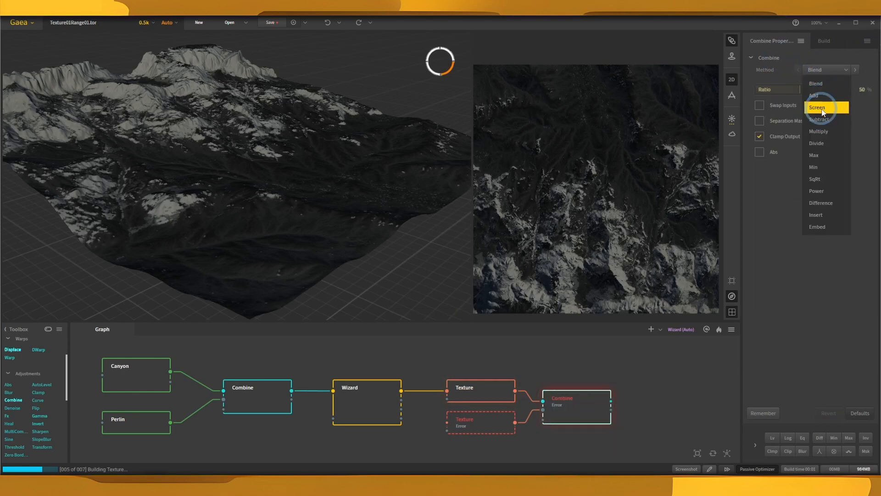
click(821, 109)
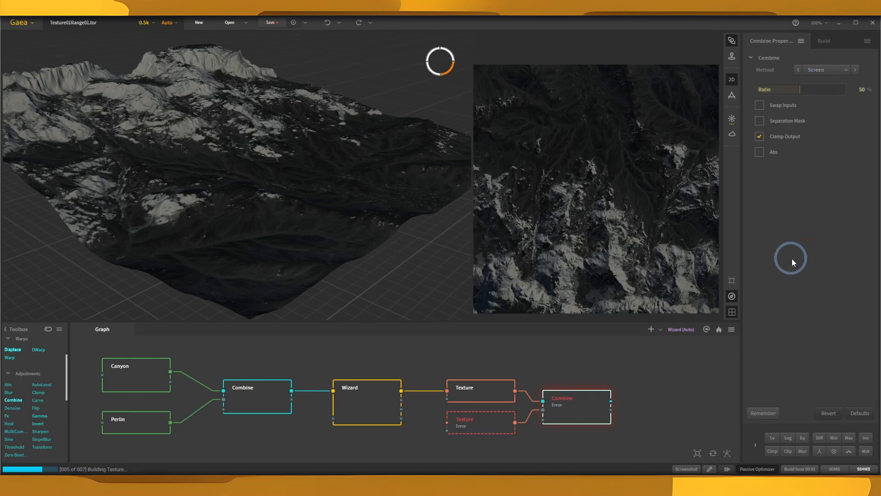
Step: Connect the Wizard node's output to the second Texture node's input and preview the first Texture node
click(370, 407)
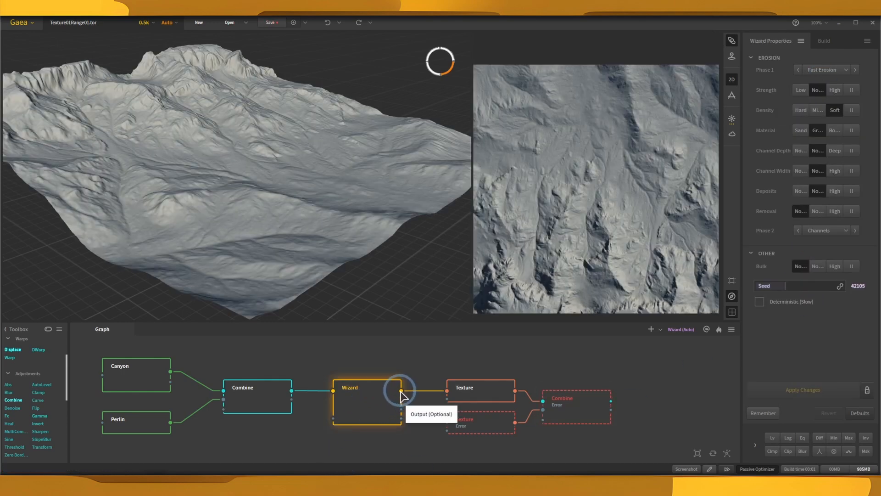
drag(401, 391, 447, 422)
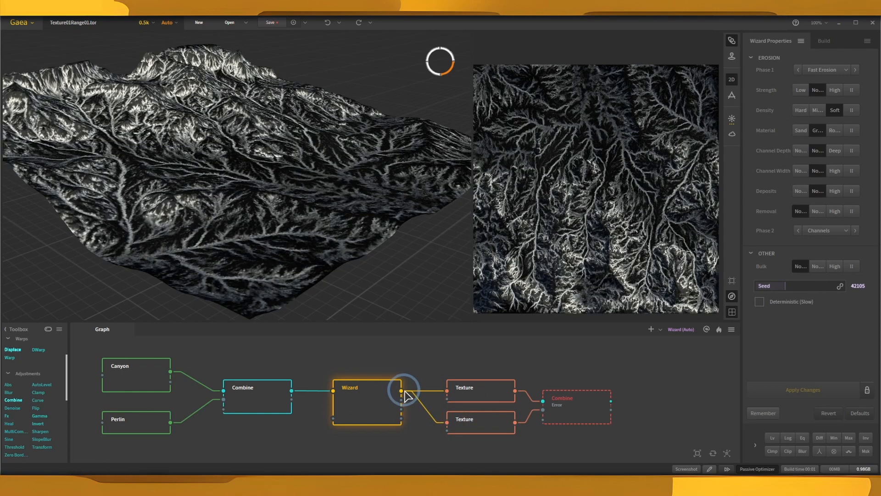
click(479, 387)
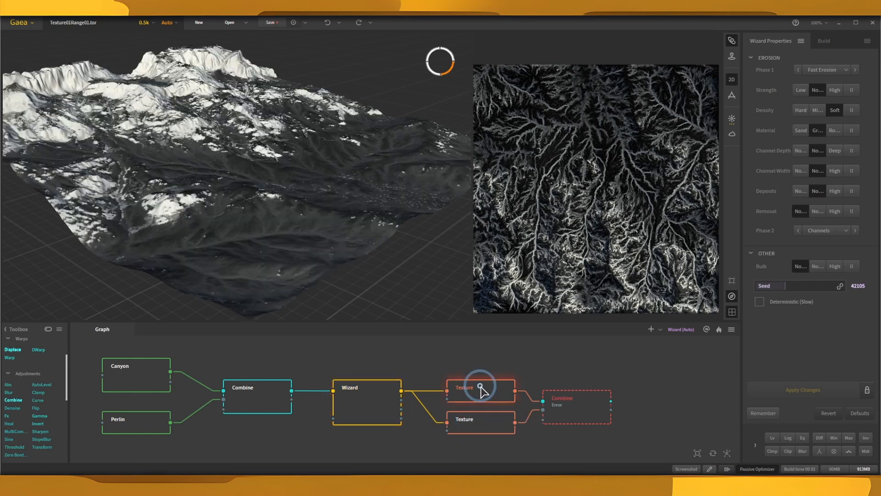
Step: Set the second Texture node's Scale to 40%, apply the change and enable automatic applying of changes
click(487, 430)
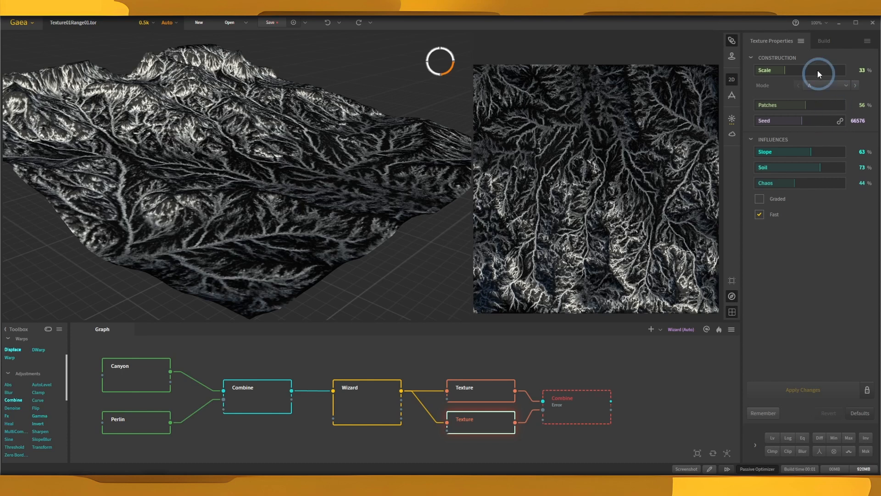
drag(784, 70, 810, 70)
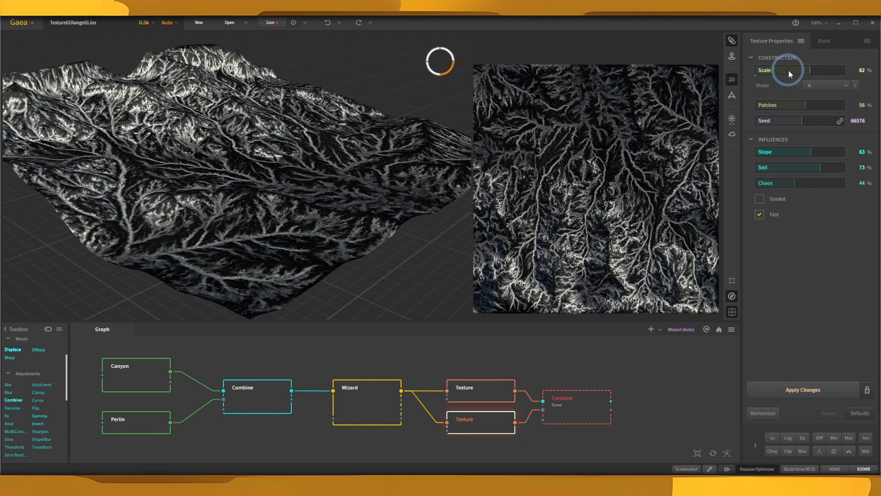
click(790, 69)
click(791, 70)
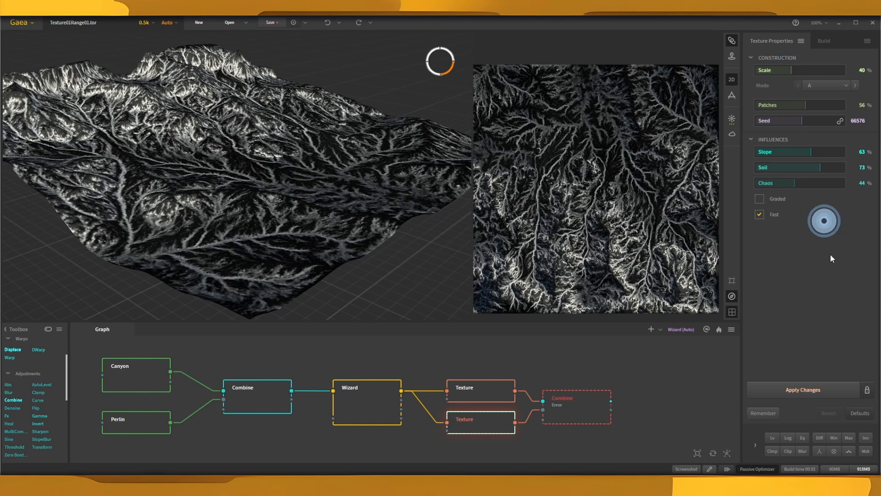
click(816, 391)
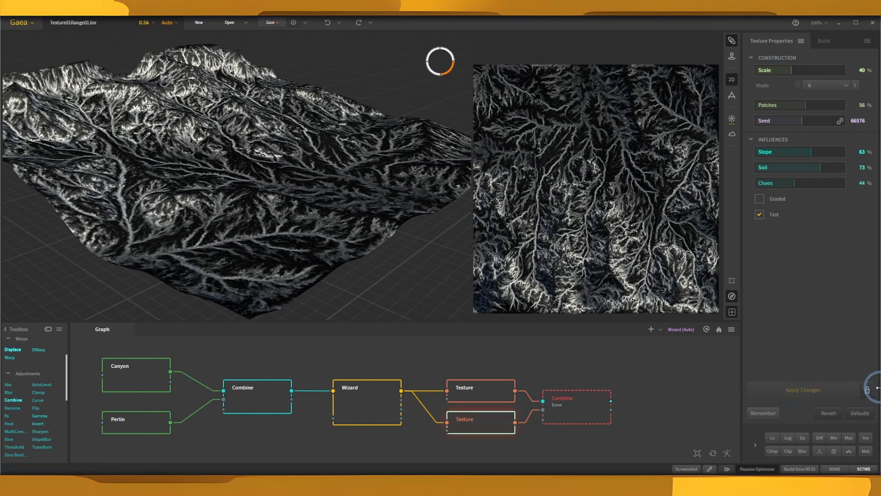
click(867, 387)
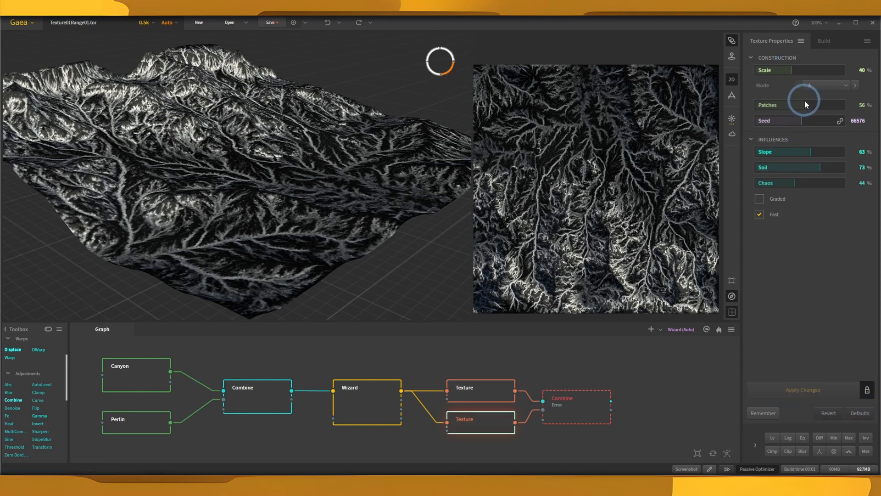
Step: Set the second Texture node's Patches to 39%, Slope to 79% and Soil to 58%
drag(805, 105, 789, 104)
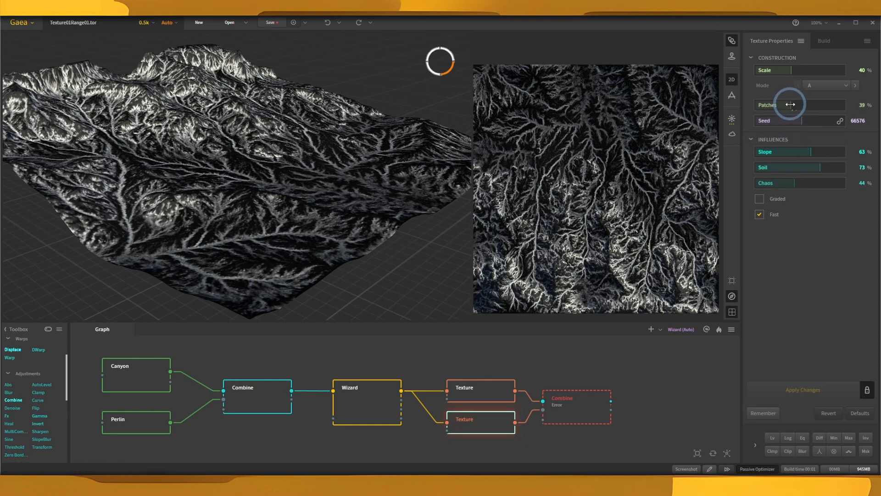
click(801, 151)
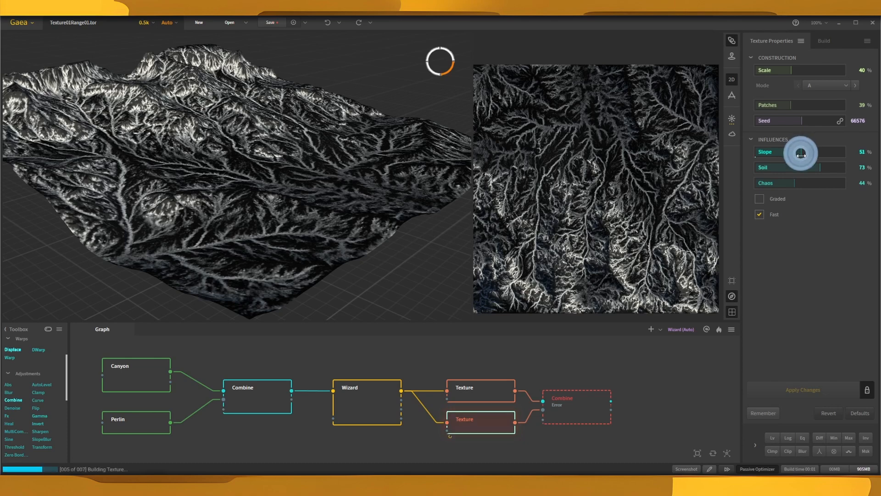
click(802, 164)
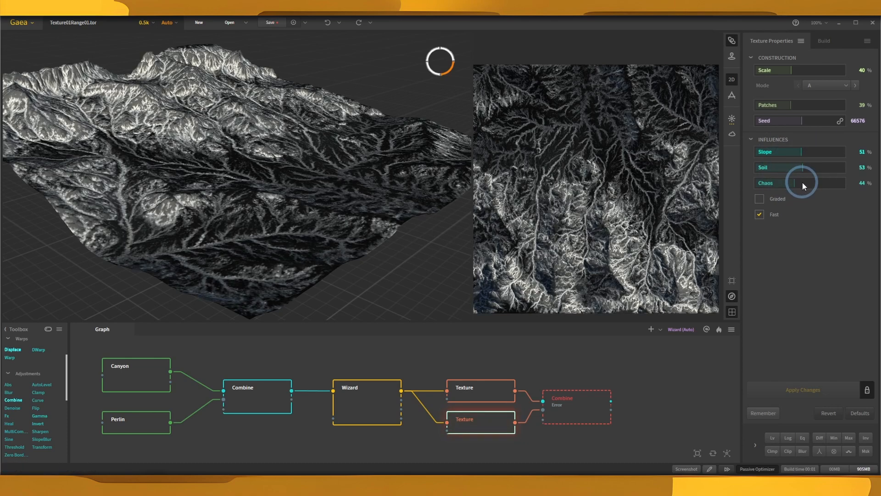
click(825, 151)
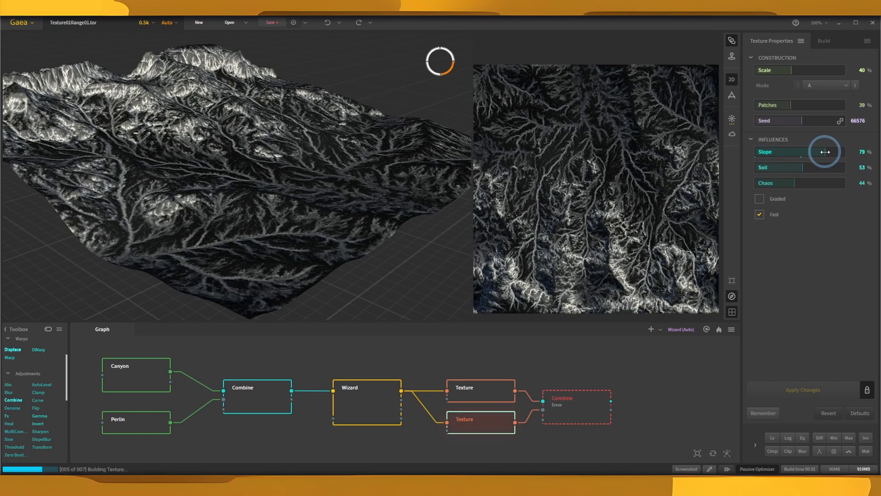
click(808, 167)
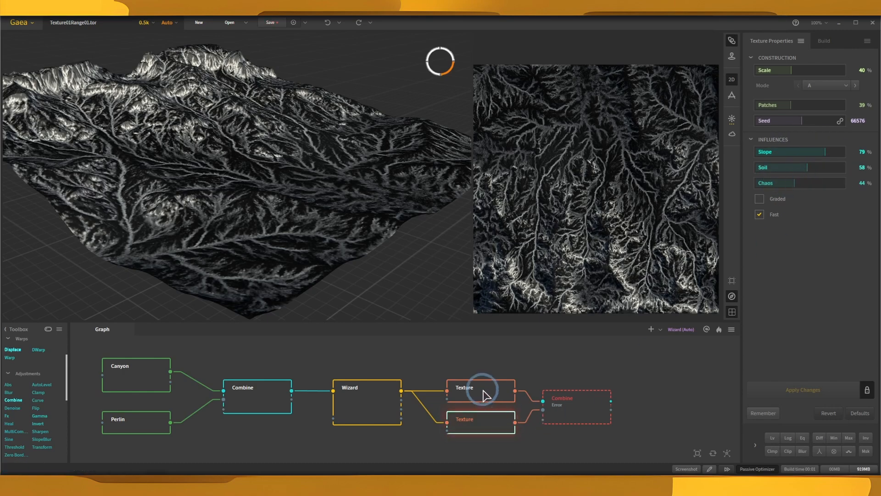
Step: Set the Ratio of the Combine node joining the two textures to 60%, and switch Swap Inputs on and off again
click(572, 415)
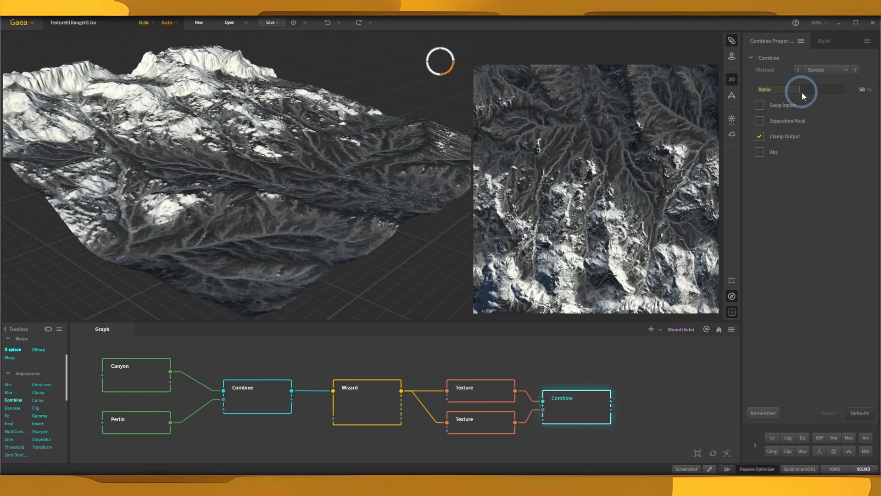
mouse_move(802, 92)
mouse_down()
mouse_move(837, 88)
mouse_move(727, 90)
mouse_move(835, 93)
mouse_move(808, 90)
mouse_up()
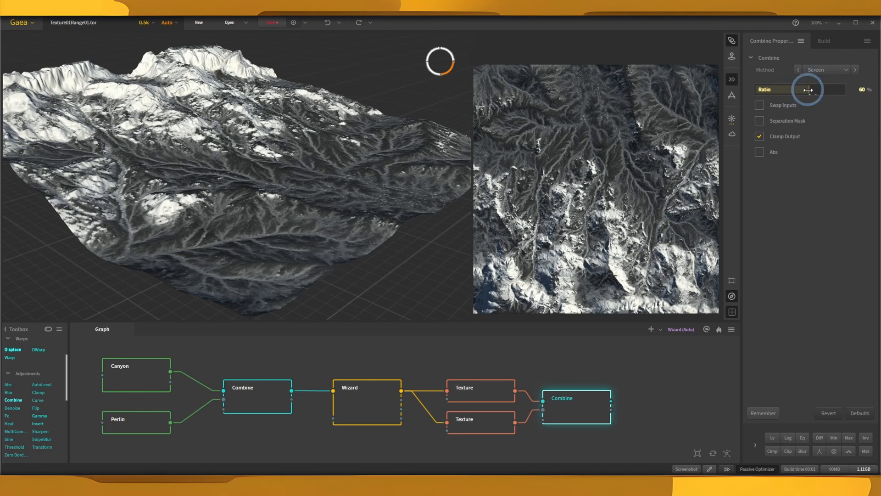
click(763, 90)
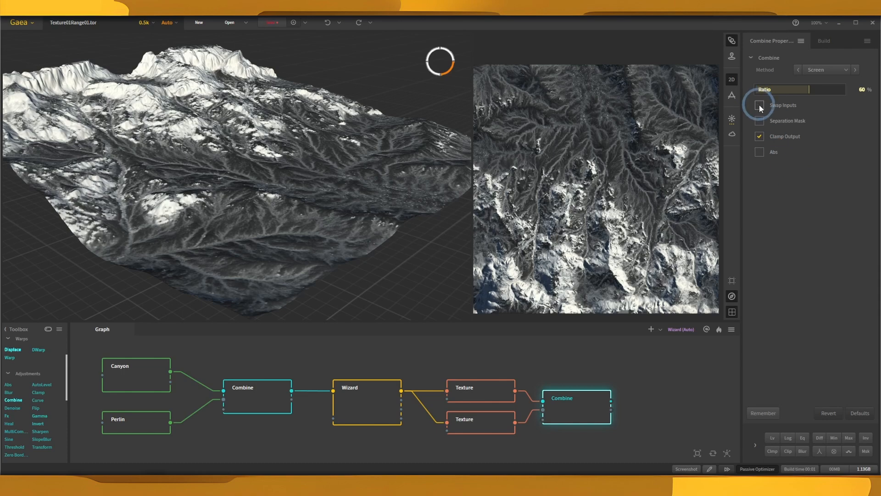
click(759, 105)
click(760, 106)
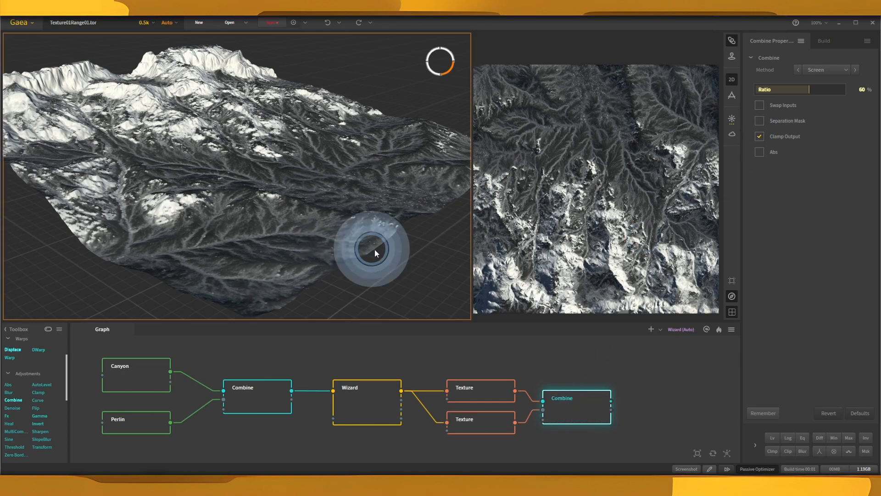
Step: Compare the SatMaps node's coloring with the final Combine node's output on the terrain from several angles
drag(375, 249, 326, 224)
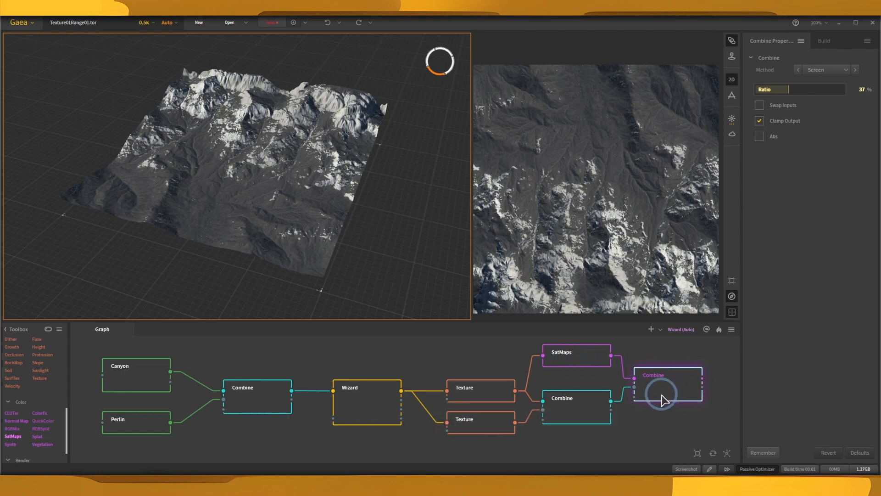
click(569, 354)
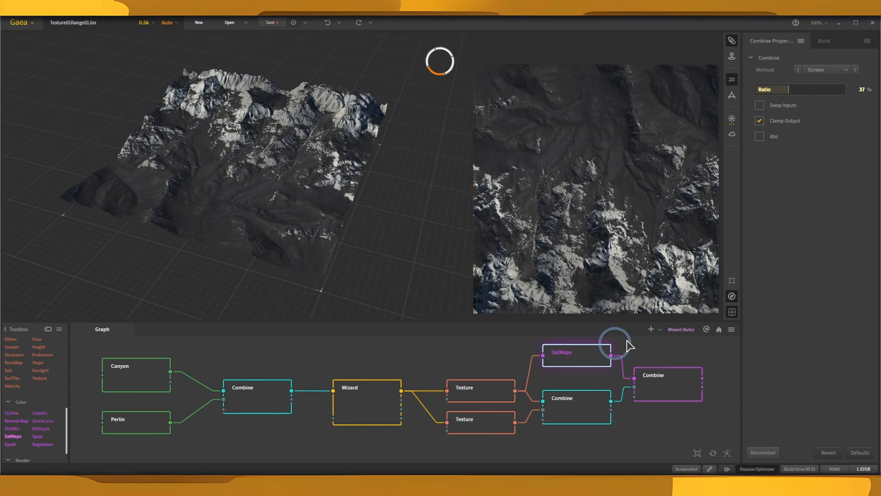
drag(288, 248, 527, 427)
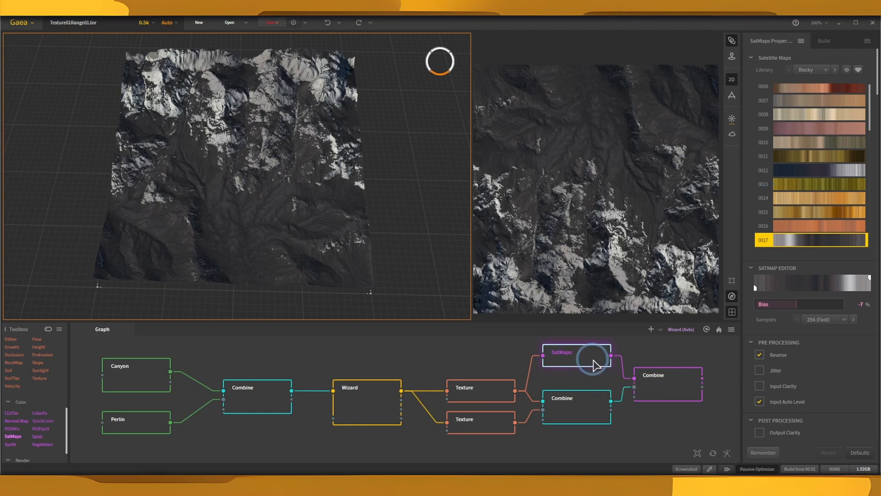
drag(342, 261, 329, 280)
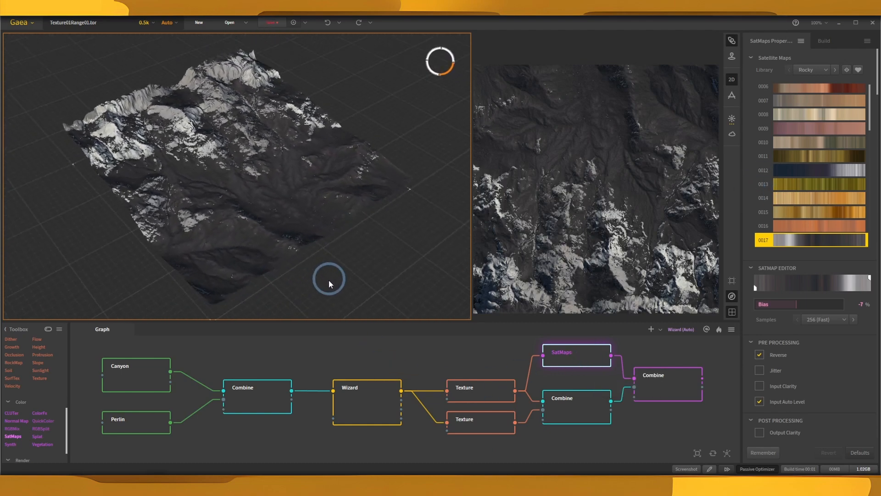
click(670, 387)
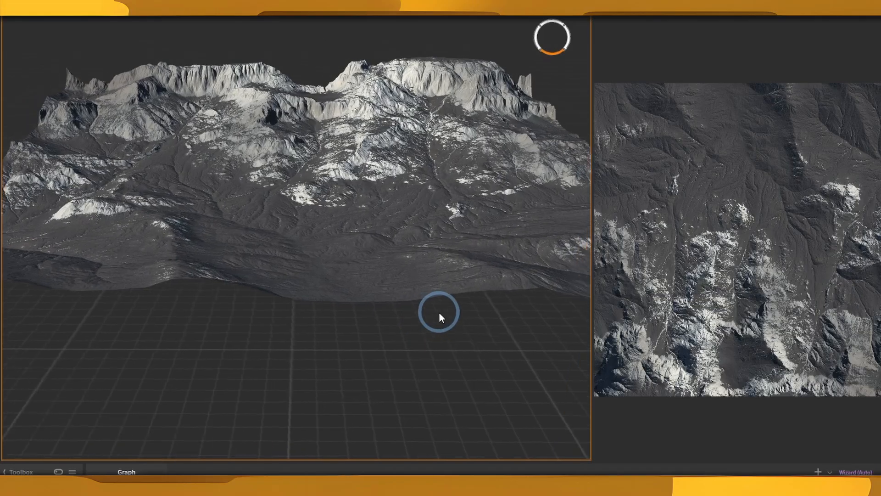
drag(439, 312, 412, 293)
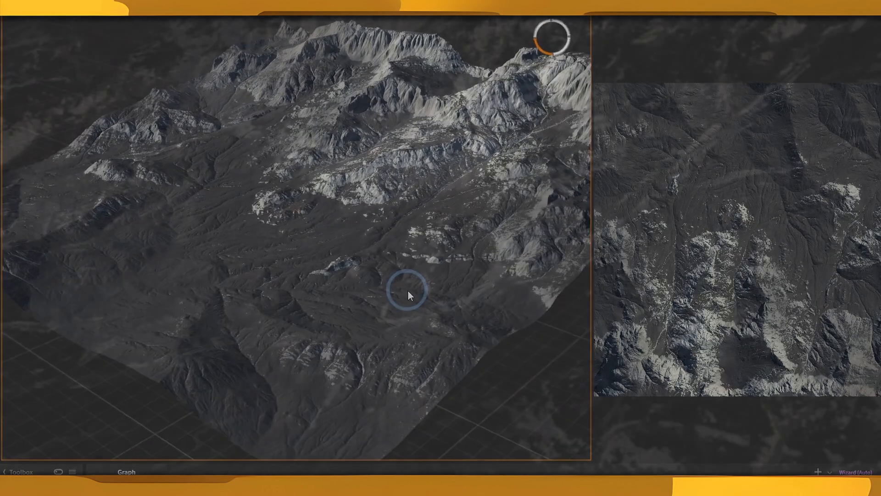